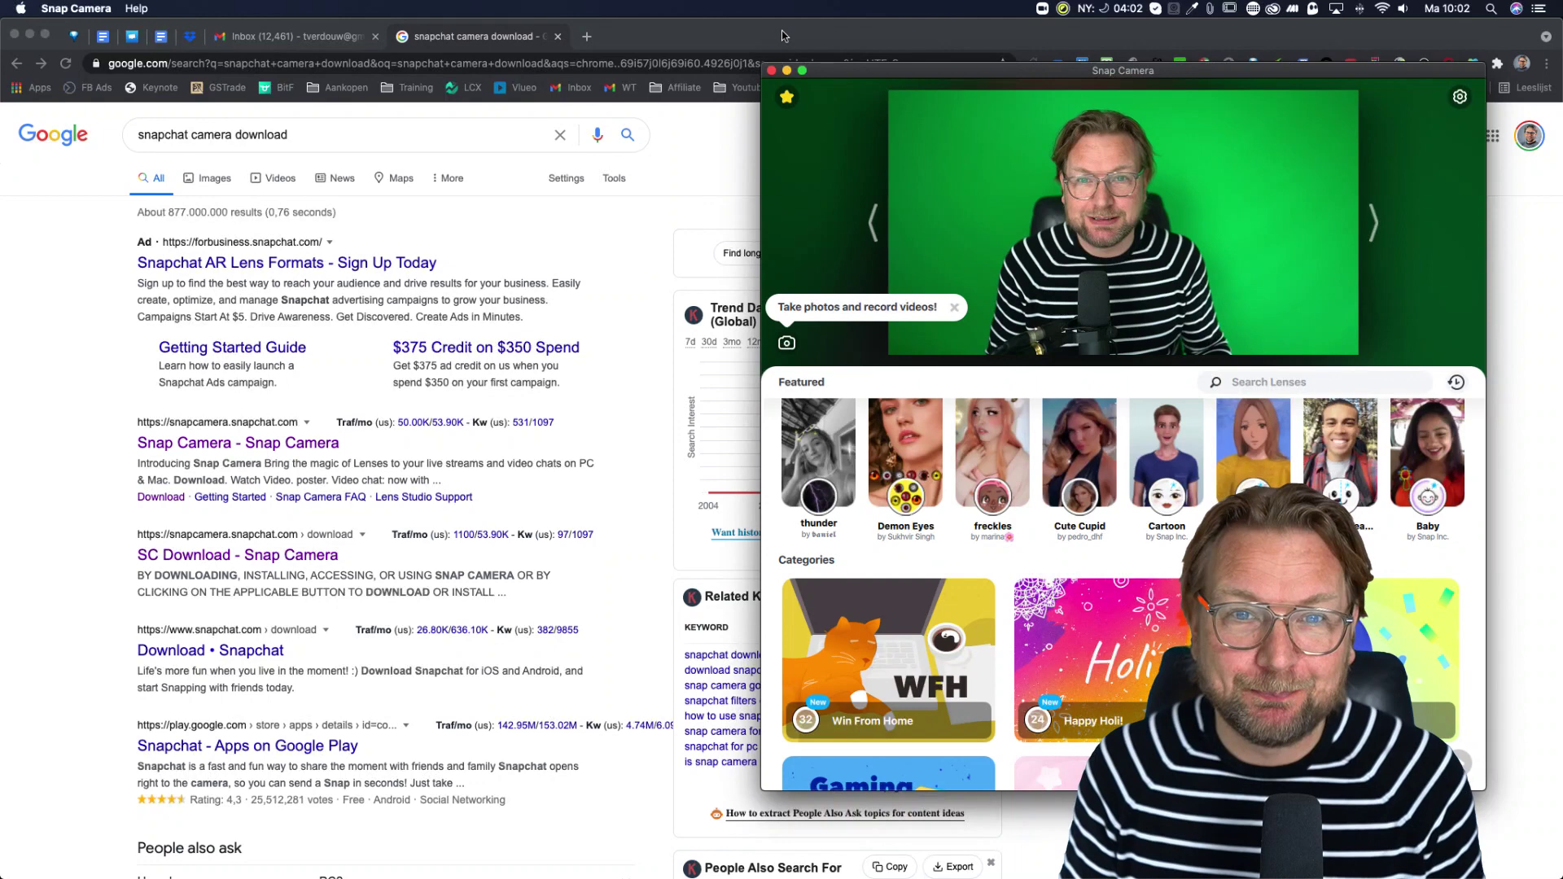
- Switch to Chrome and open the official Snap Camera website from the search results, going to its download option
{"action": "left_click", "coordinate": [866, 37]}
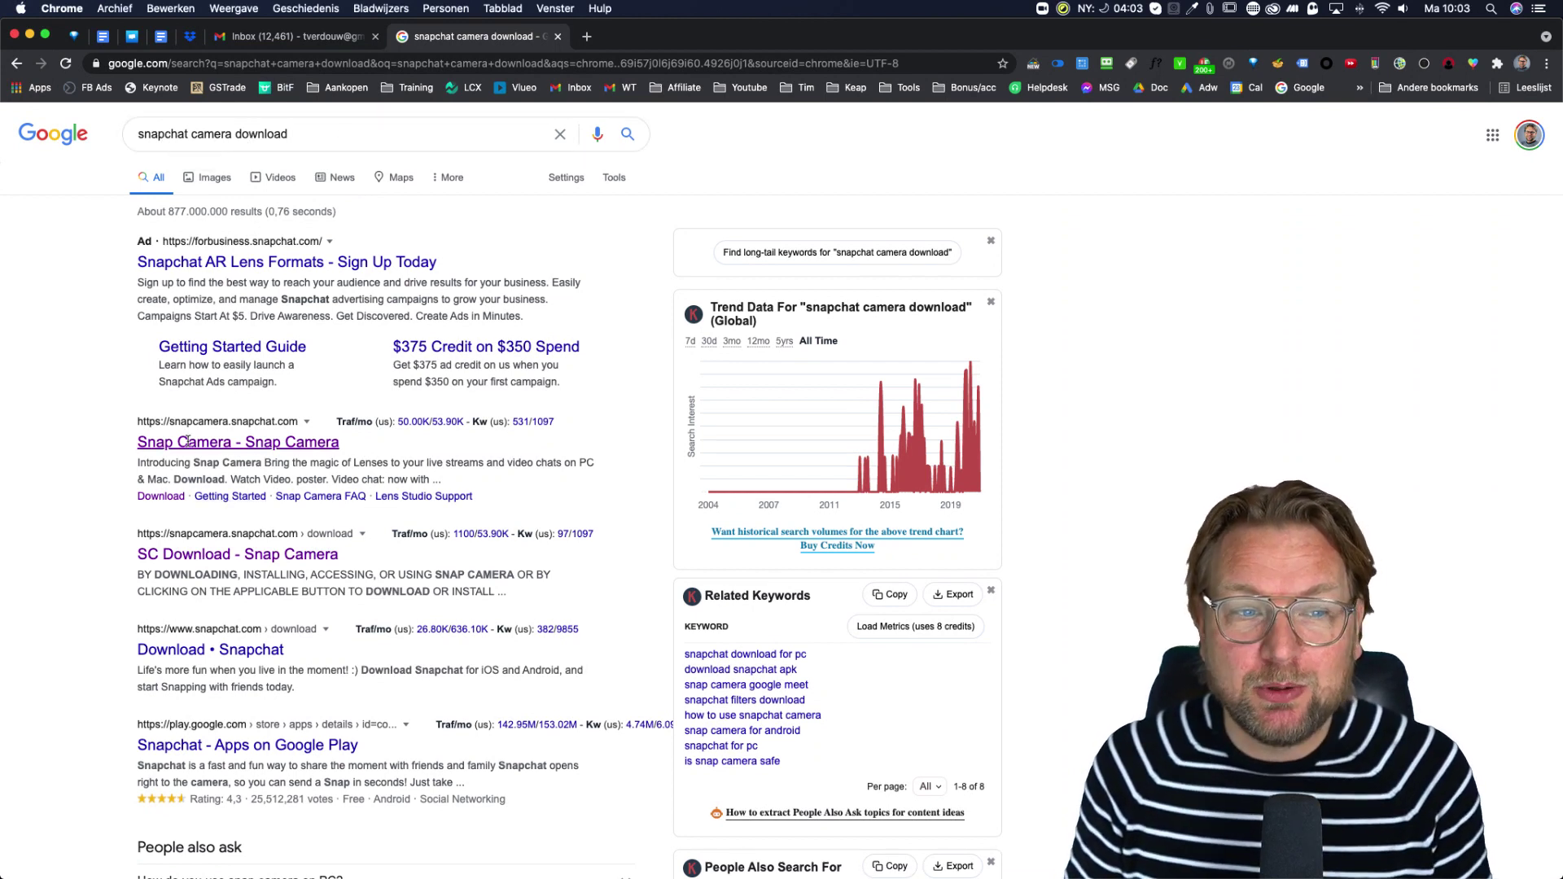
{"action": "left_click", "coordinate": [272, 453]}
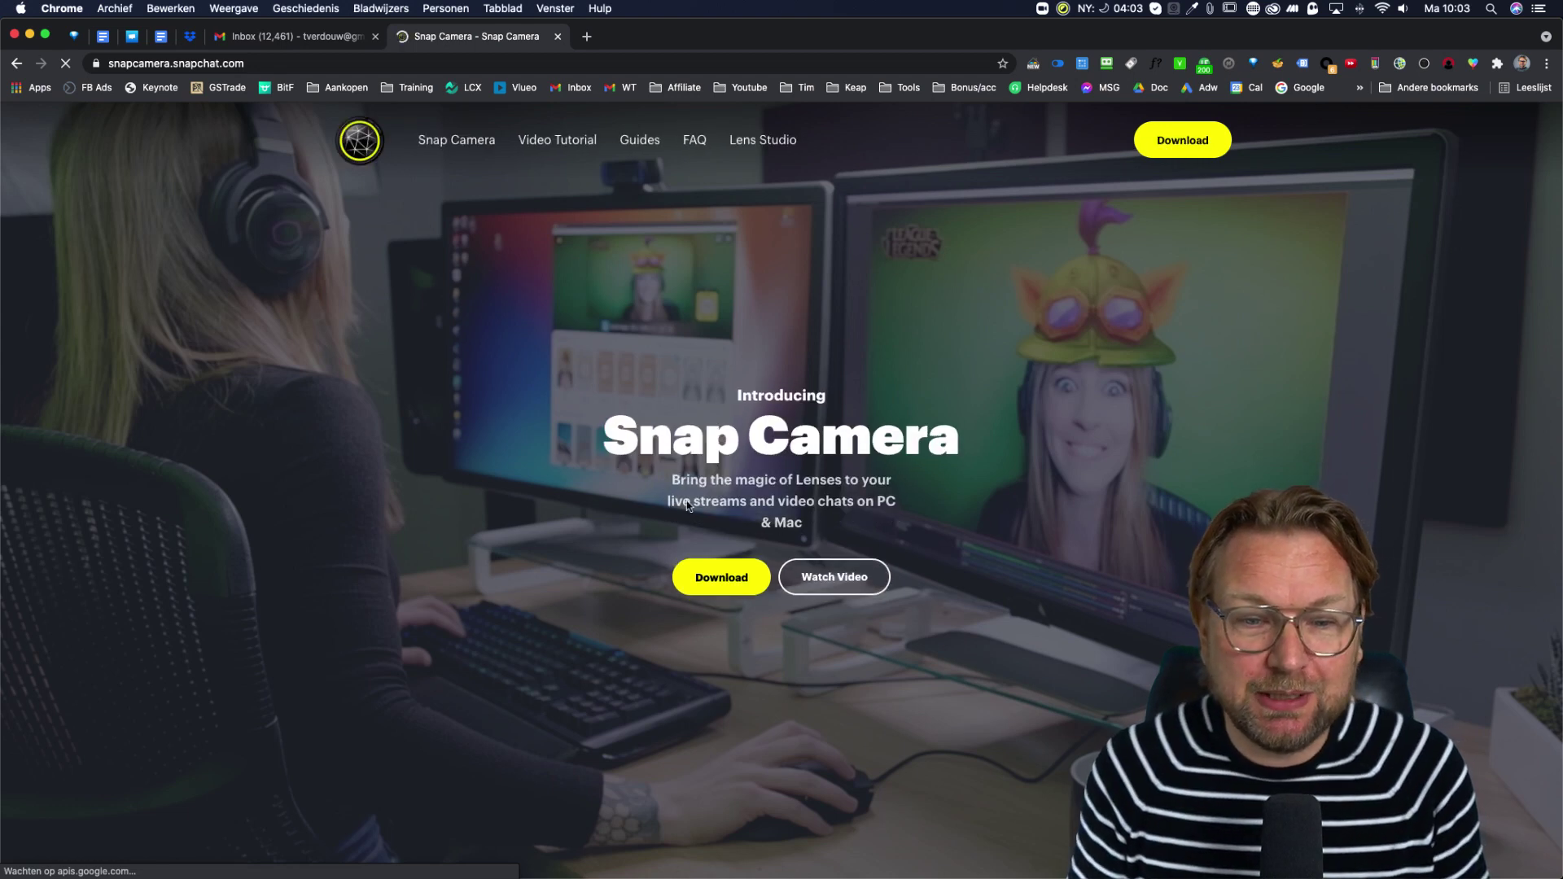
{"action": "scroll", "coordinate": [687, 505], "scroll_direction": "down", "scroll_amount": 1}
{"action": "scroll", "coordinate": [686, 504], "scroll_direction": "down", "scroll_amount": 1}
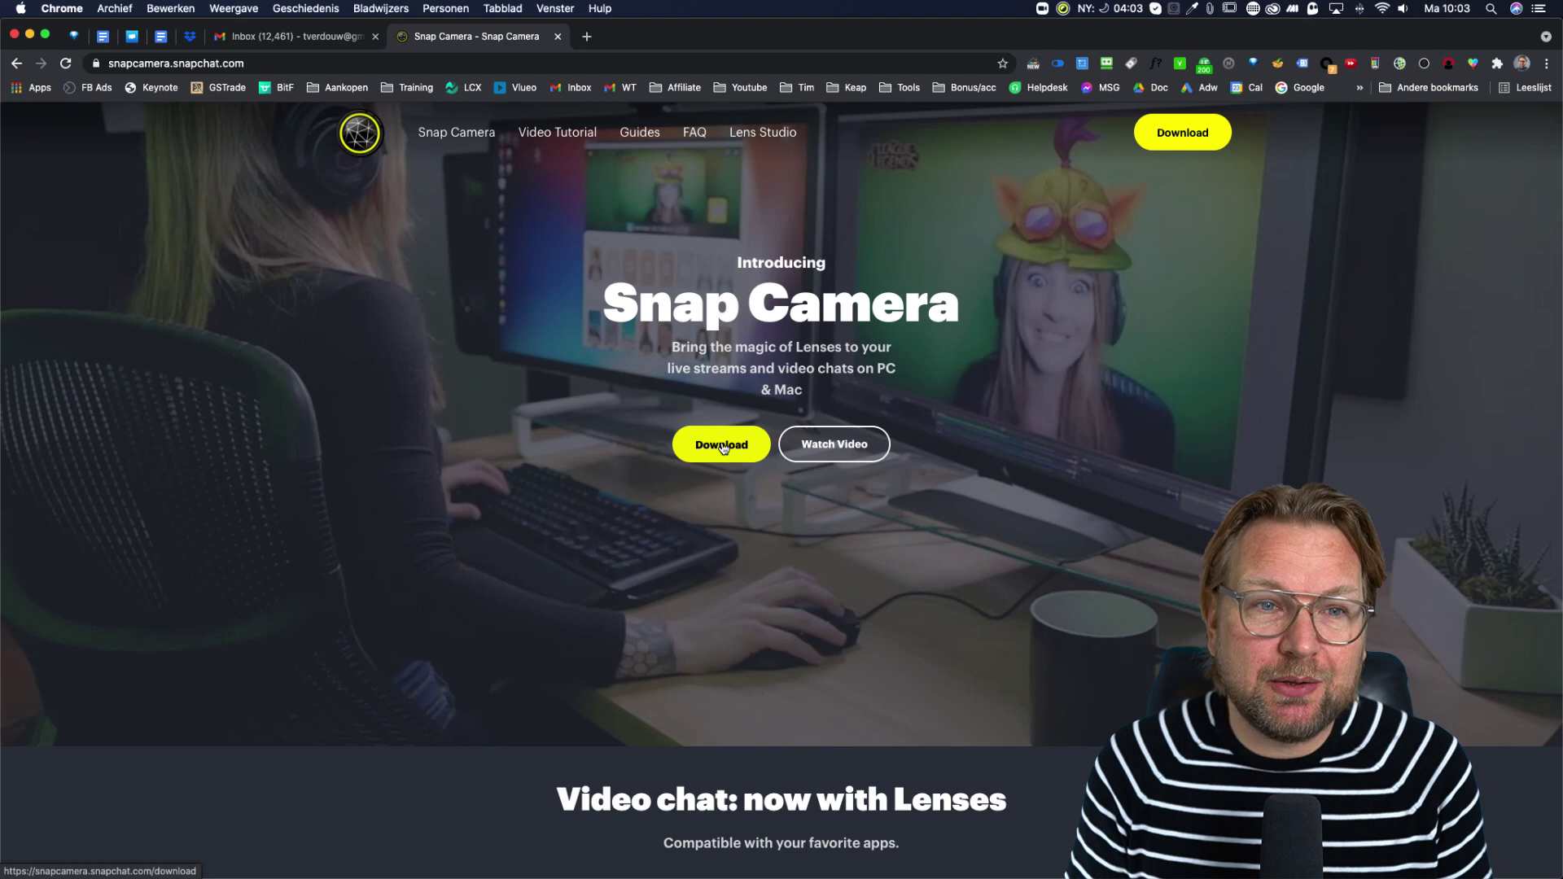
- Switch to Snap Camera and move its window toward the middle of the screen, clear of the webcam picture
{"action": "mouse_move", "coordinate": [944, 876]}
{"action": "left_click", "coordinate": [1024, 849]}
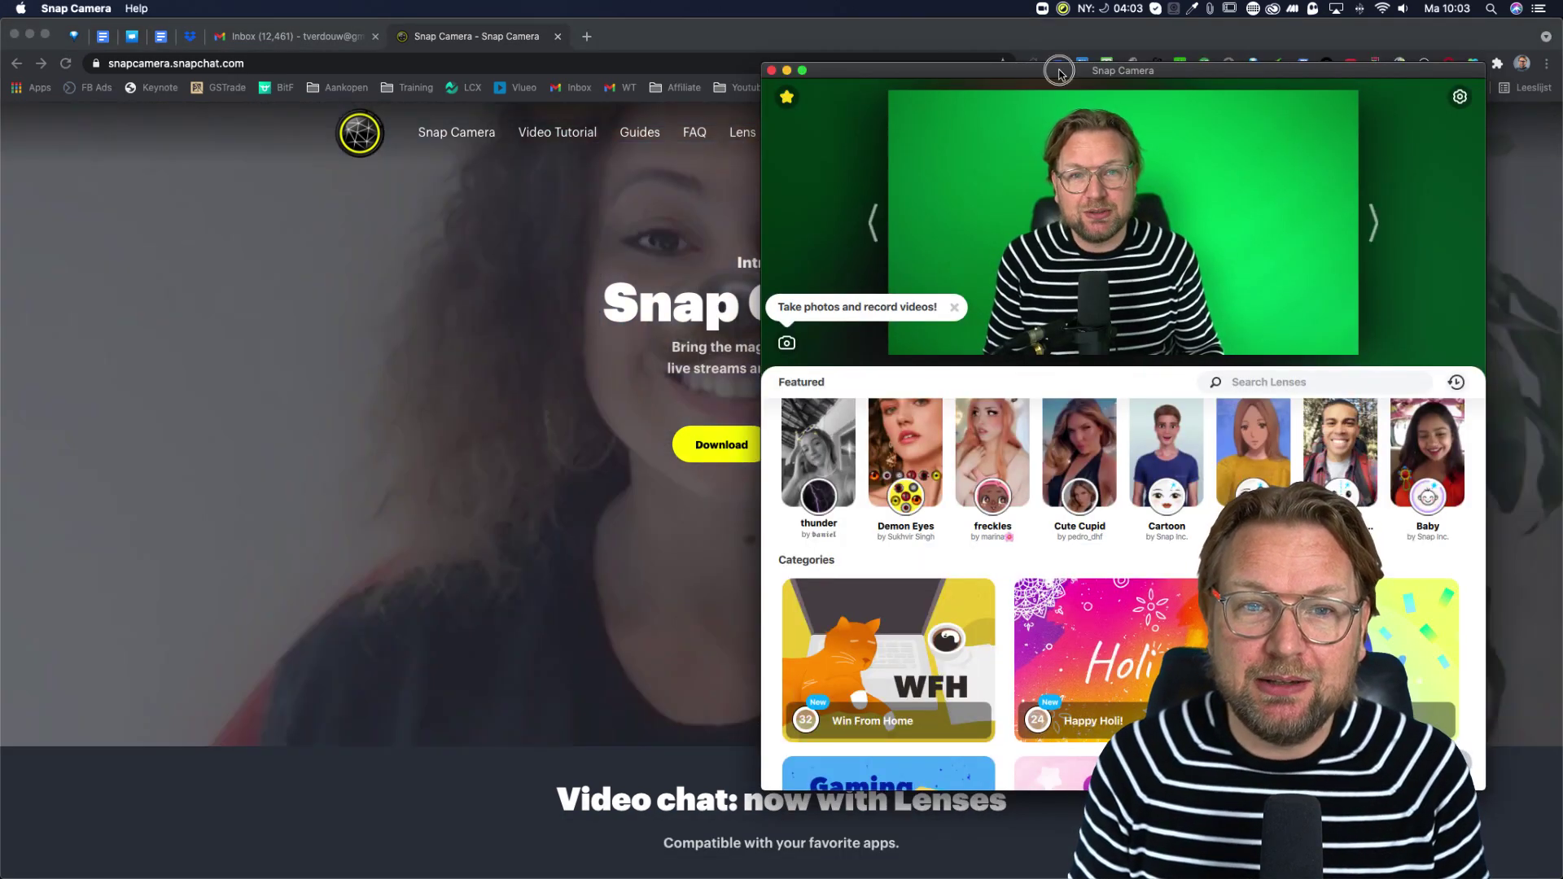
{"action": "left_click_drag", "start_coordinate": [1059, 73], "coordinate": [607, 67]}
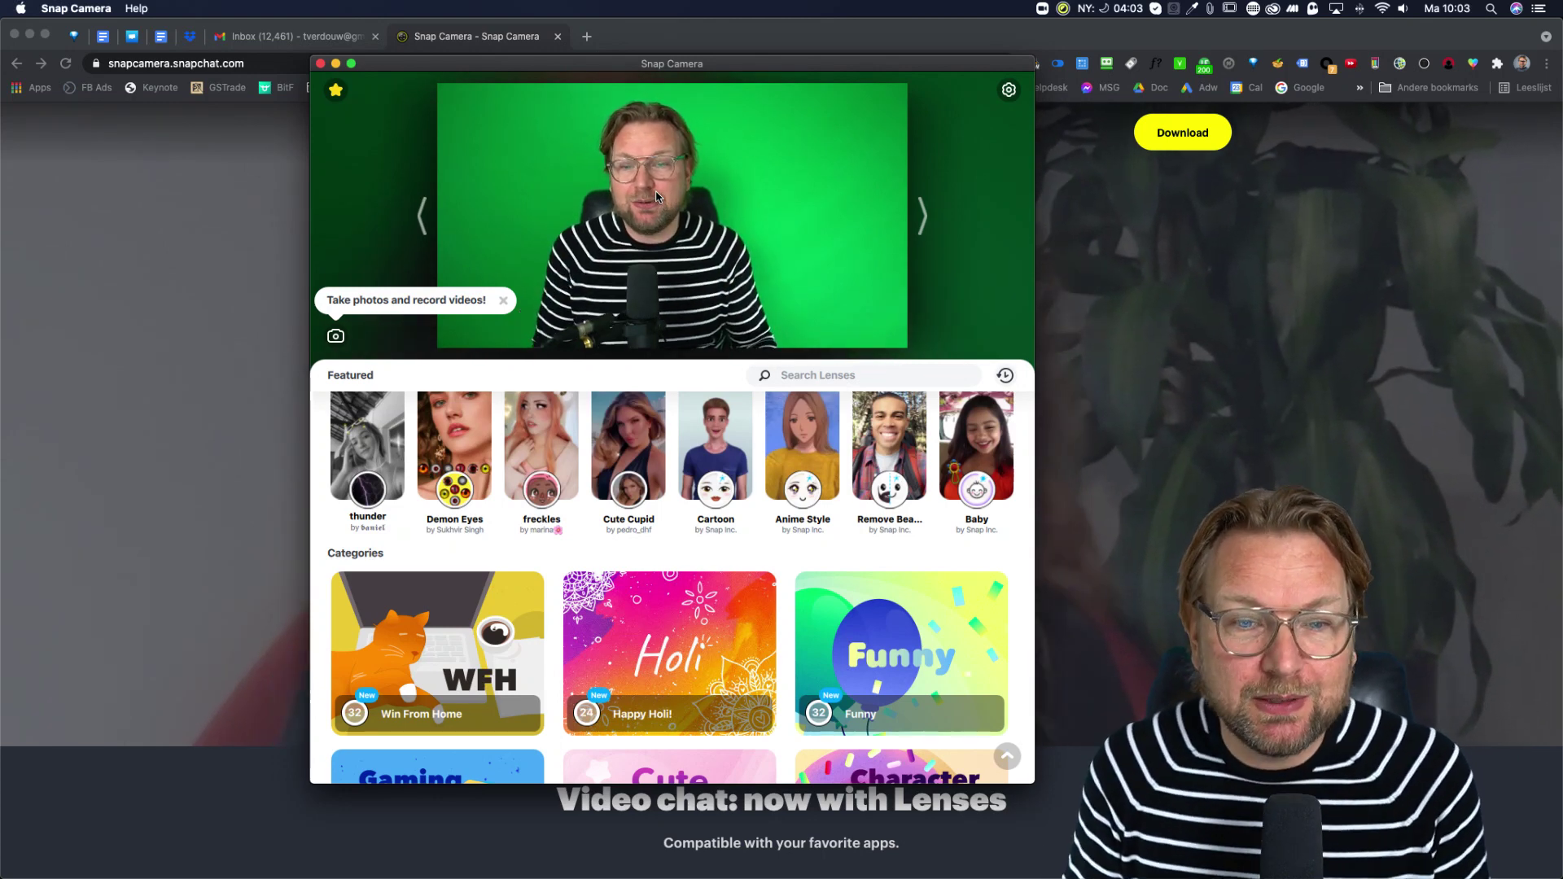
- Try the featured Cartoon and Baby lenses, followed by the Shaggy Hair and Darkness lenses from the top community lenses
{"action": "left_click", "coordinate": [702, 442]}
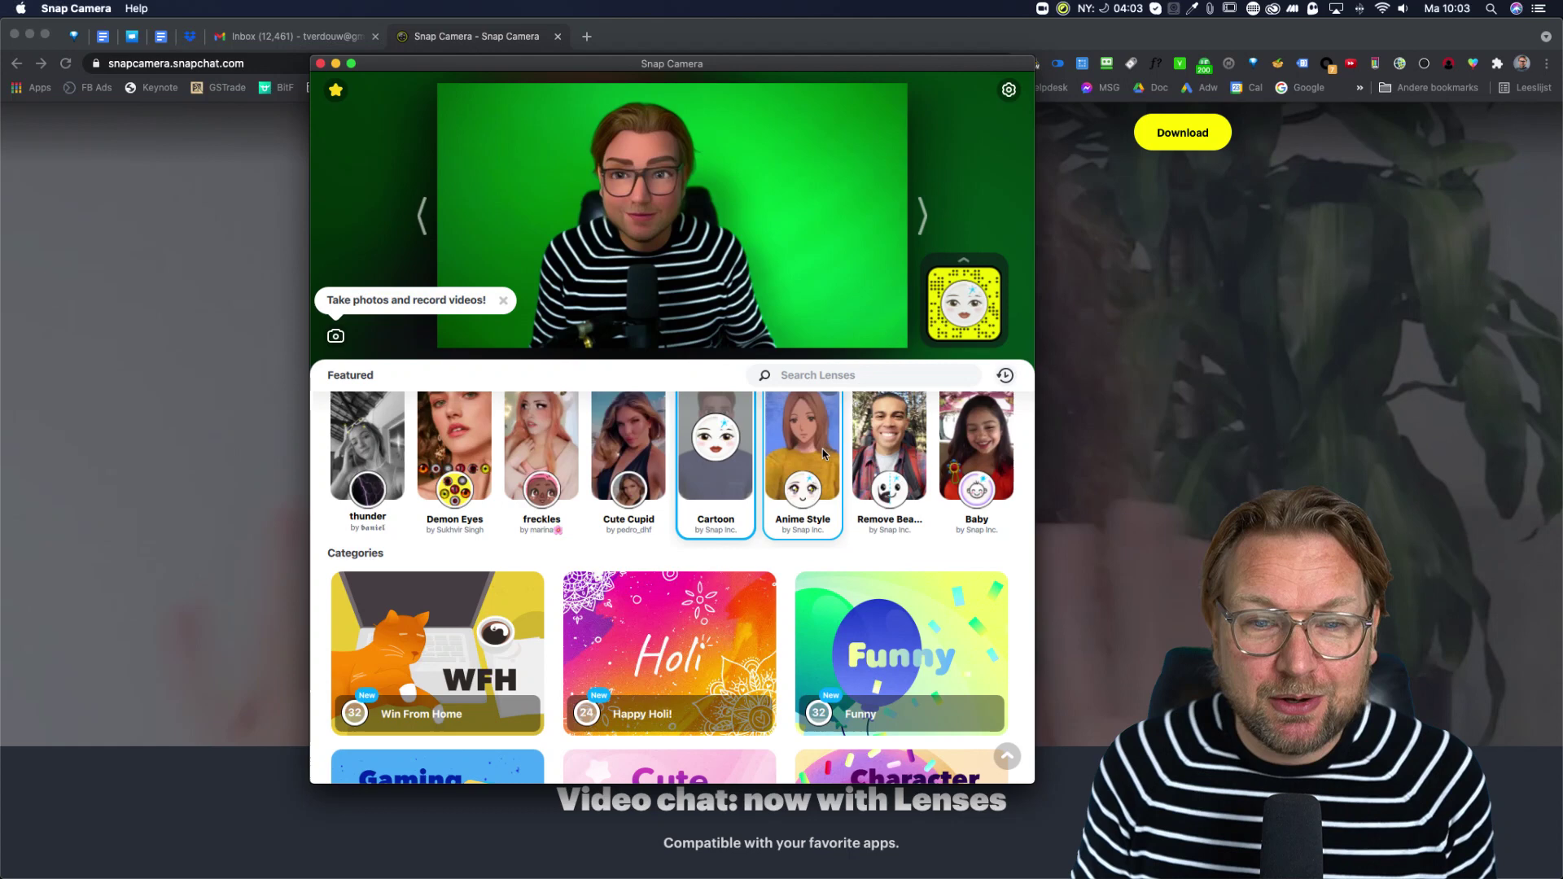
{"action": "left_click", "coordinate": [961, 450]}
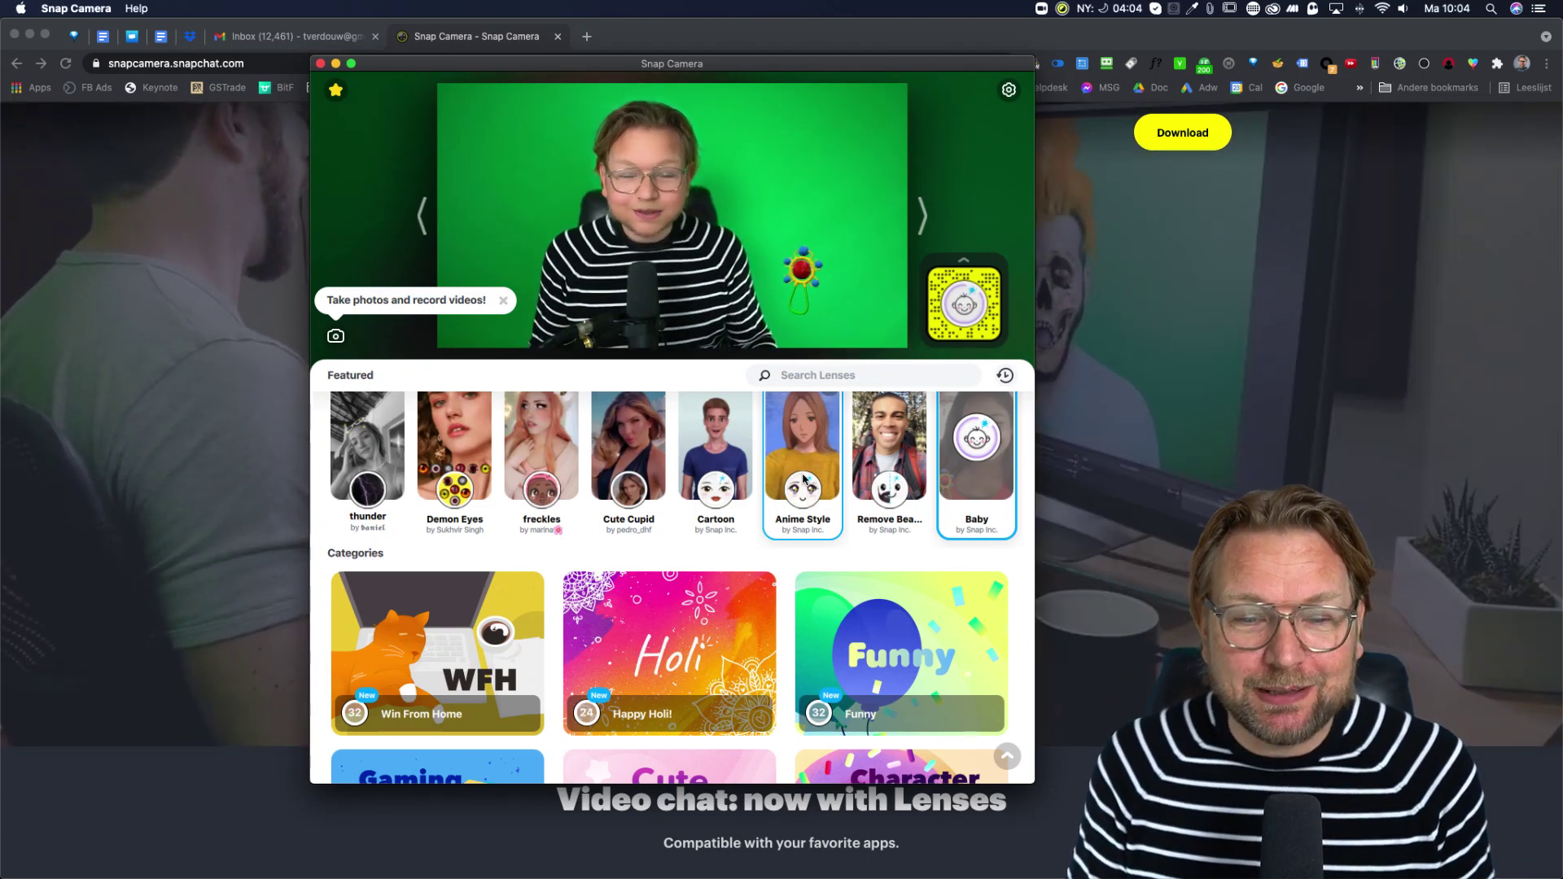
{"action": "scroll", "coordinate": [794, 491], "scroll_direction": "down", "scroll_amount": 3}
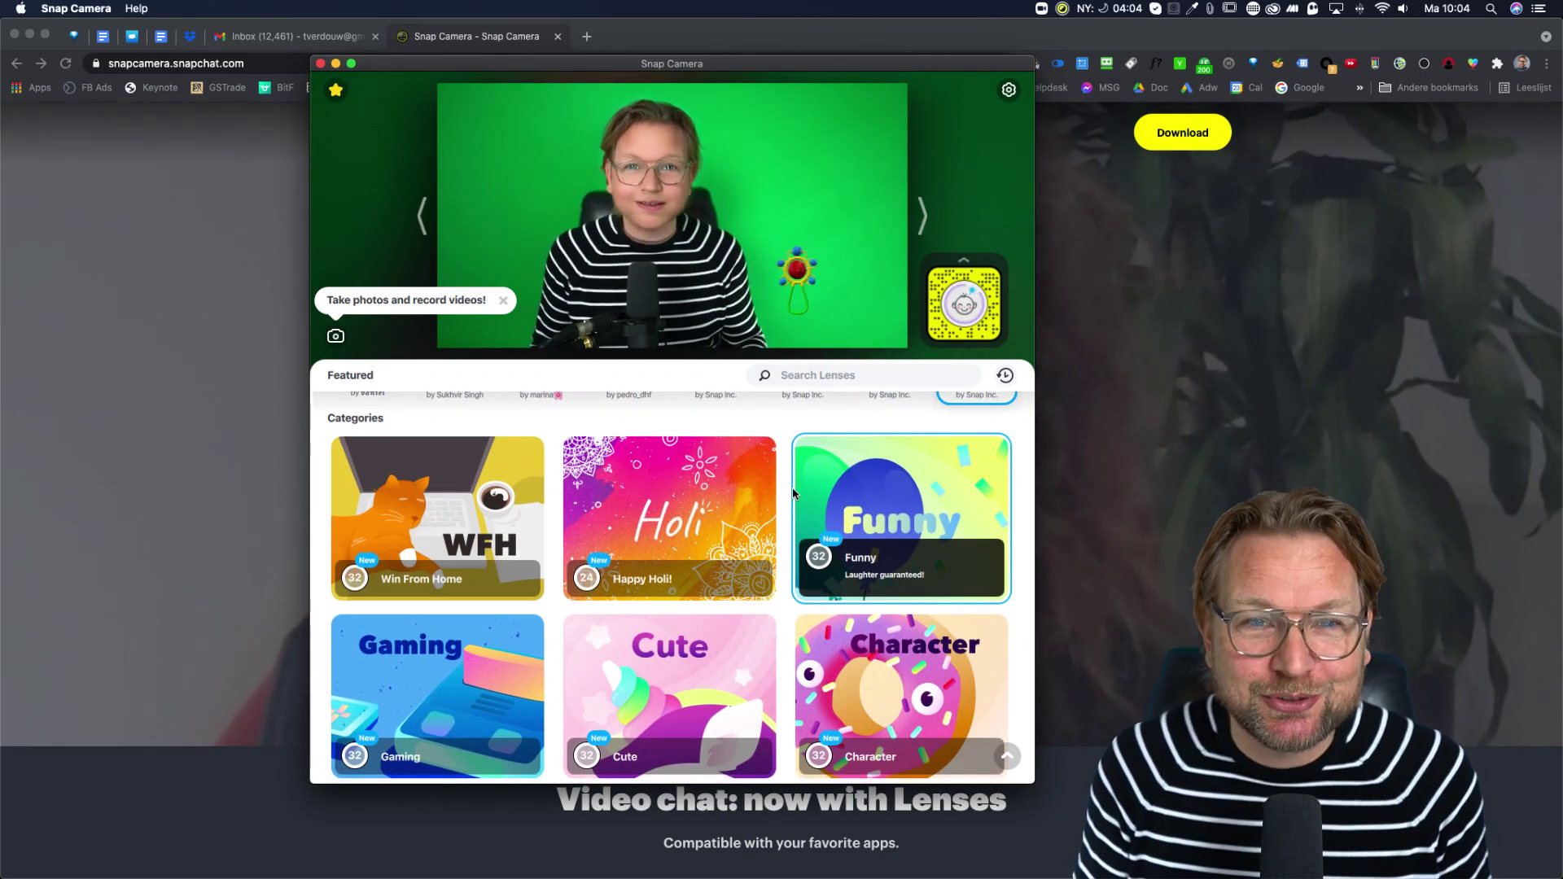
{"action": "scroll", "coordinate": [770, 508], "scroll_direction": "down", "scroll_amount": 5}
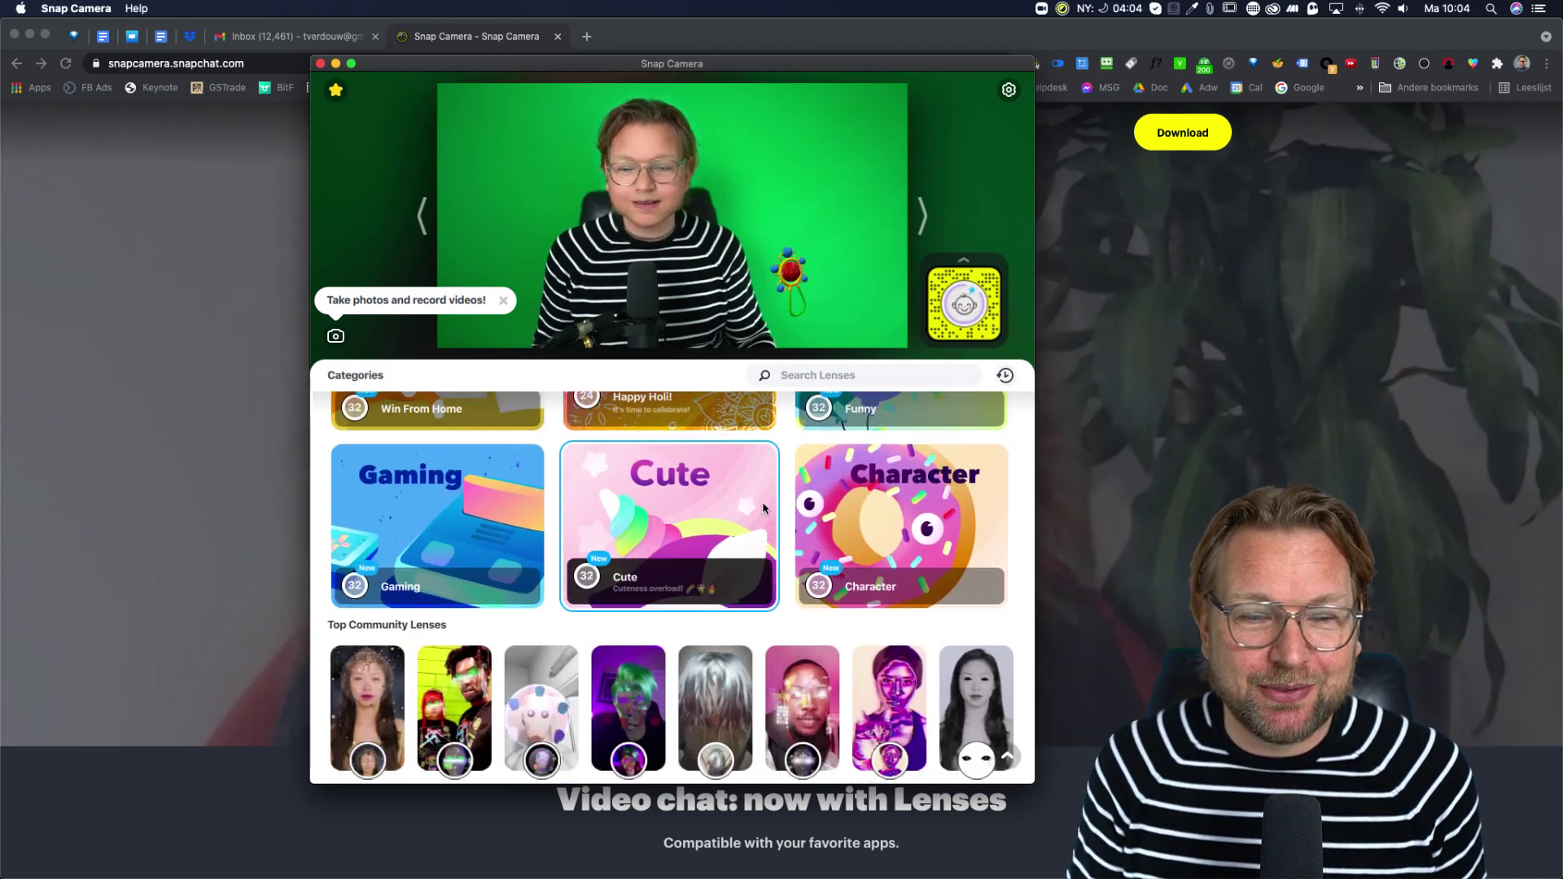
{"action": "scroll", "coordinate": [763, 508], "scroll_direction": "down", "scroll_amount": 3}
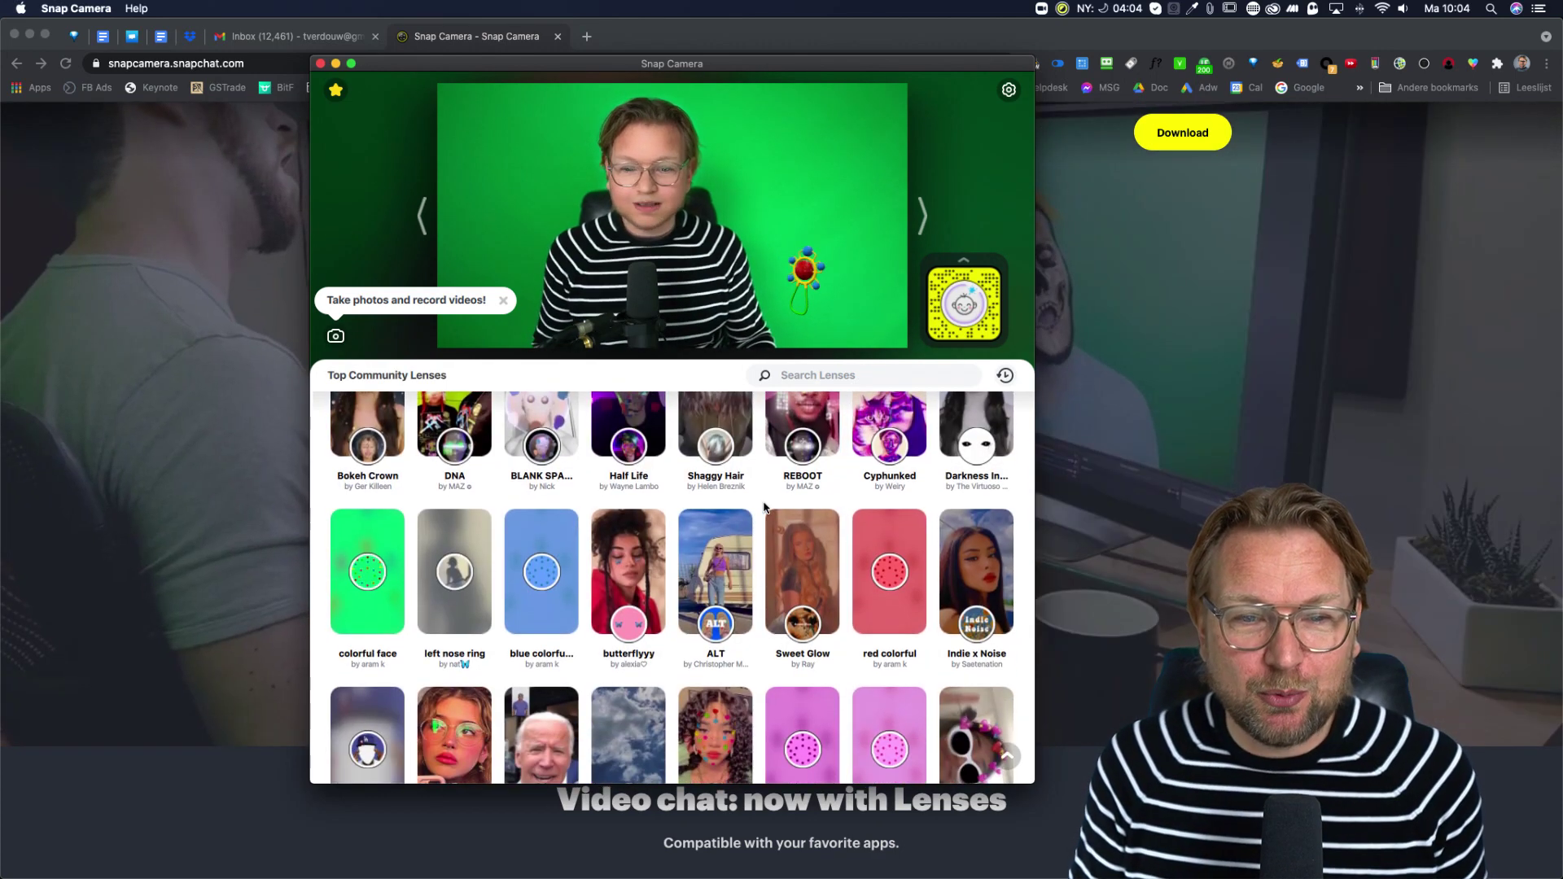
{"action": "left_click", "coordinate": [731, 464]}
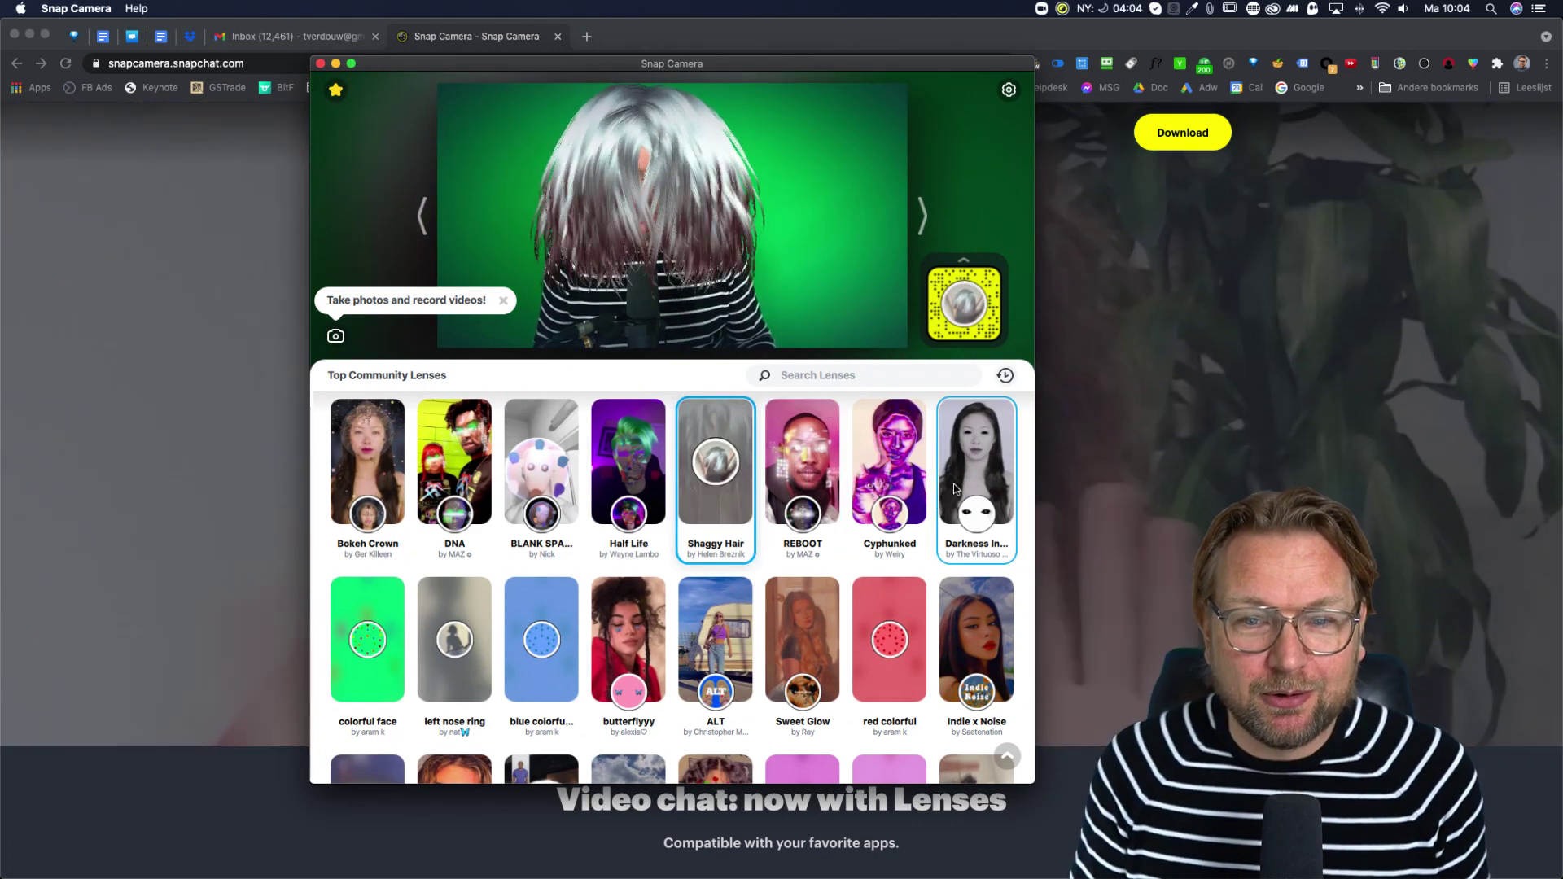
{"action": "left_click", "coordinate": [967, 479]}
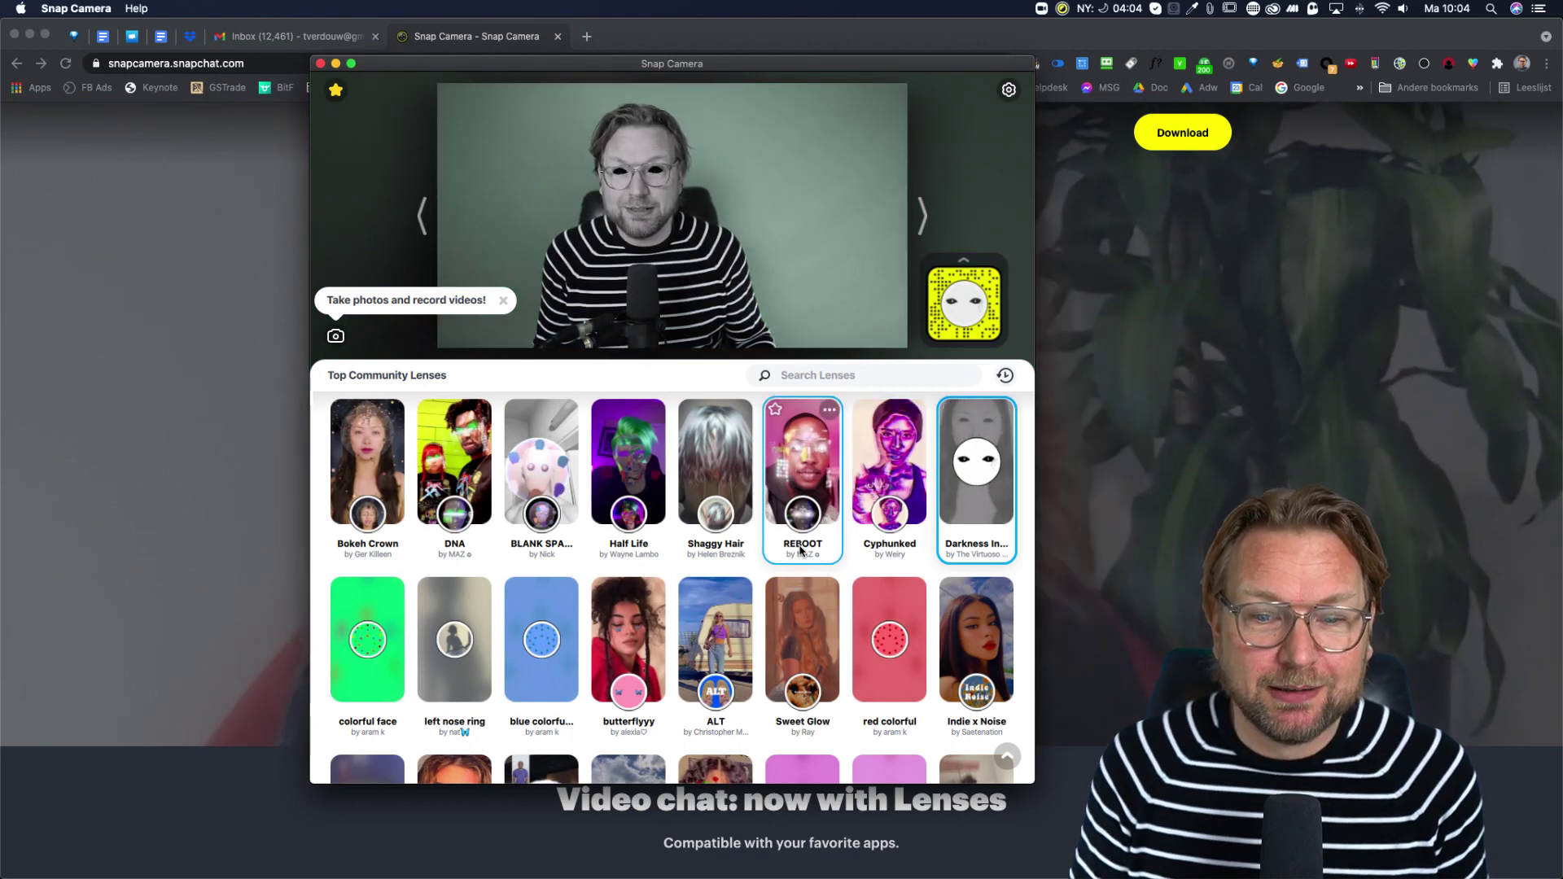
- Browse more of the community lenses and try the featured beard-removal lens
{"action": "scroll", "coordinate": [800, 550], "scroll_direction": "down", "scroll_amount": 5}
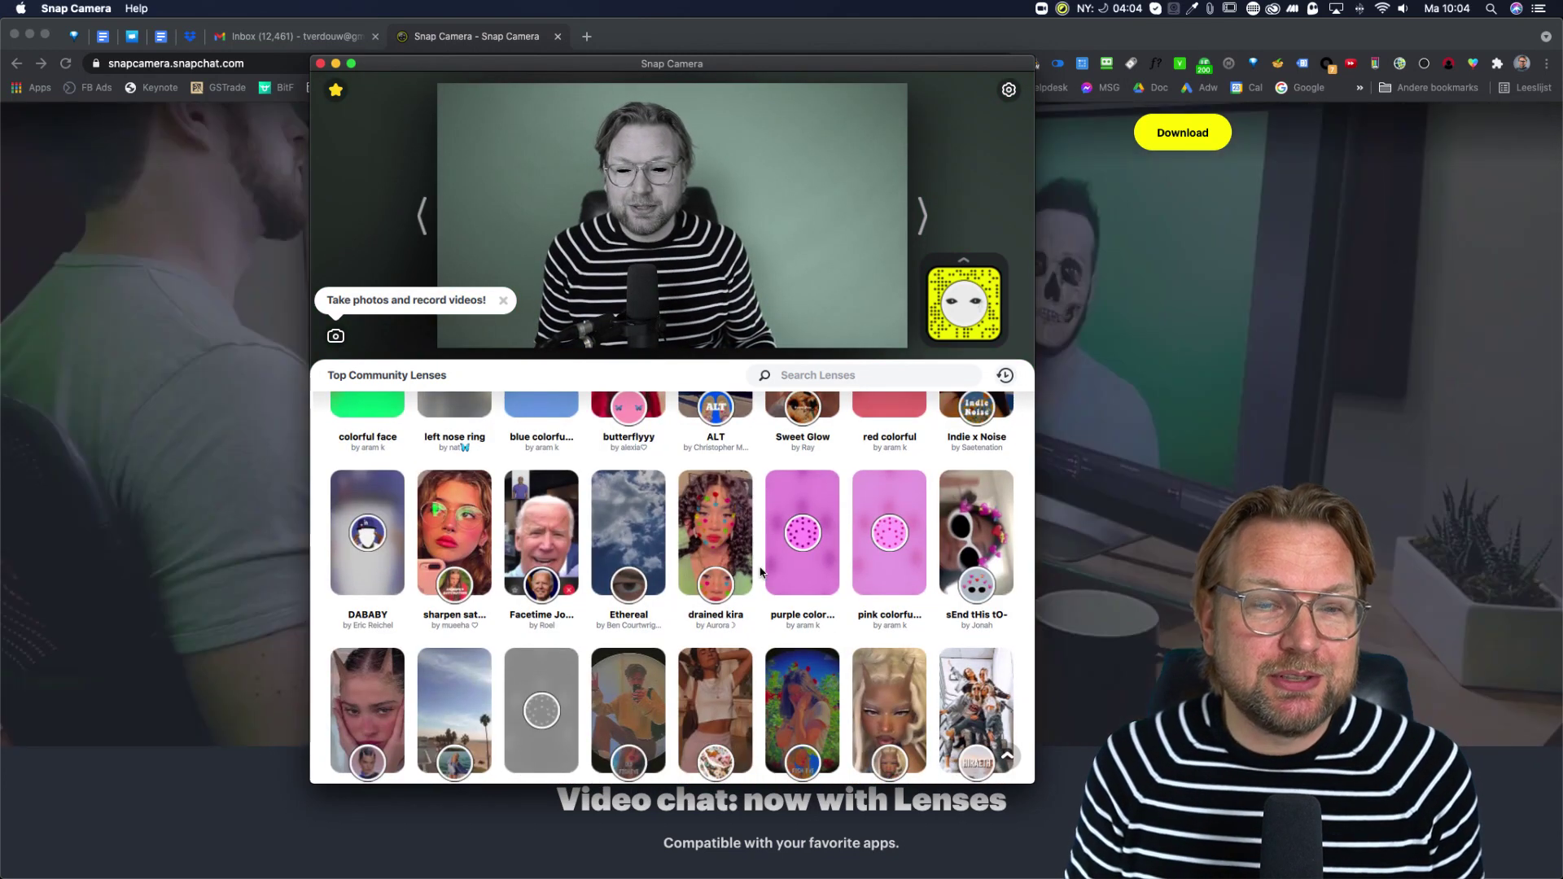
{"action": "scroll", "coordinate": [773, 562], "scroll_direction": "down", "scroll_amount": 10}
{"action": "scroll", "coordinate": [814, 529], "scroll_direction": "up", "scroll_amount": 20}
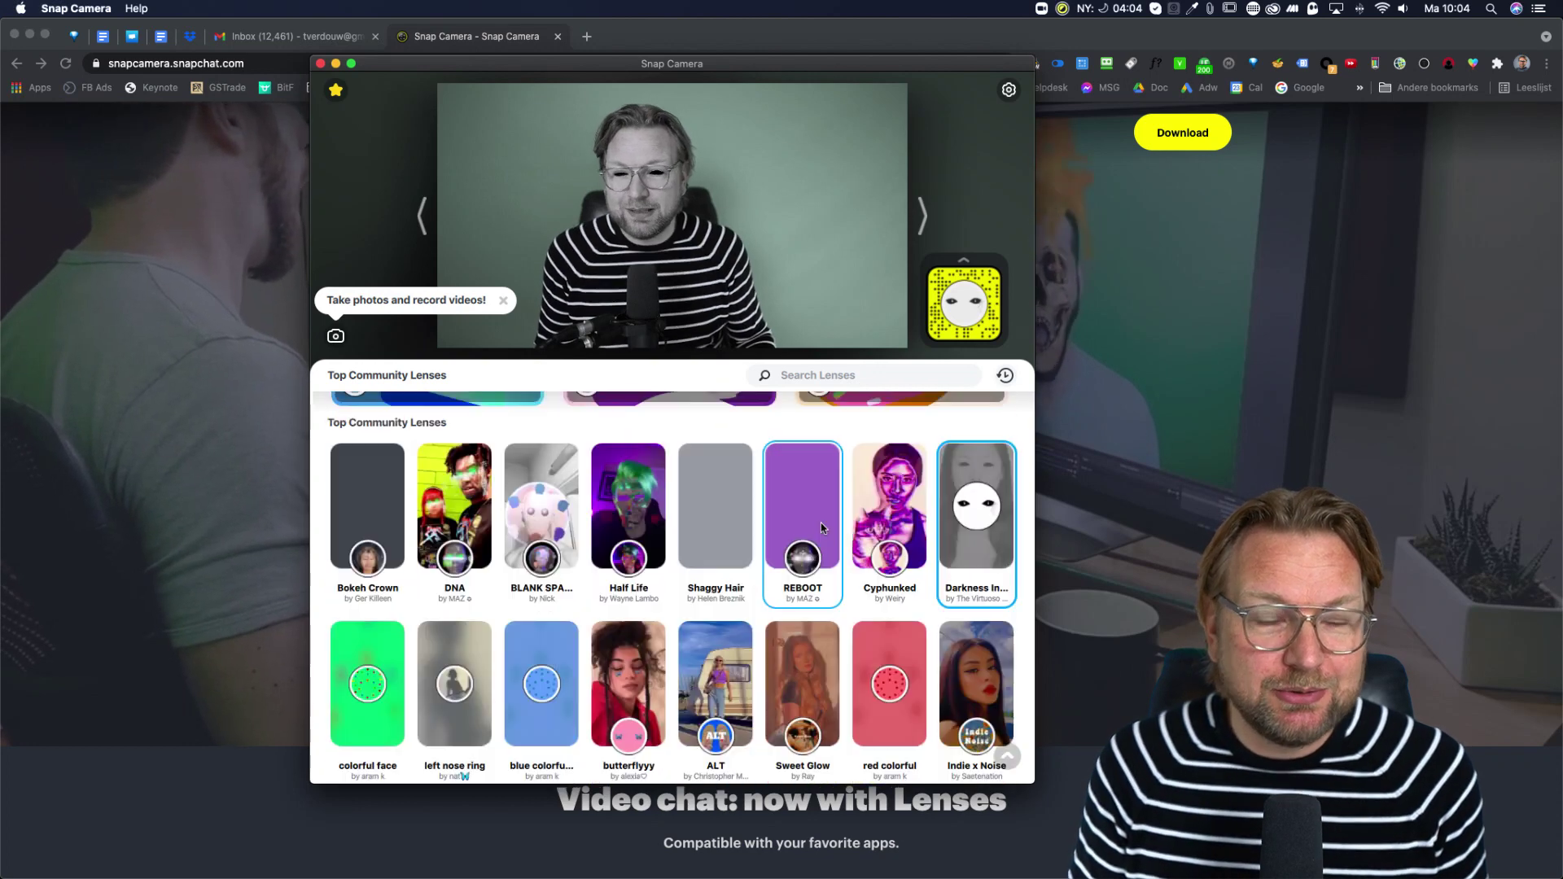
{"action": "scroll", "coordinate": [821, 523], "scroll_direction": "up", "scroll_amount": 15}
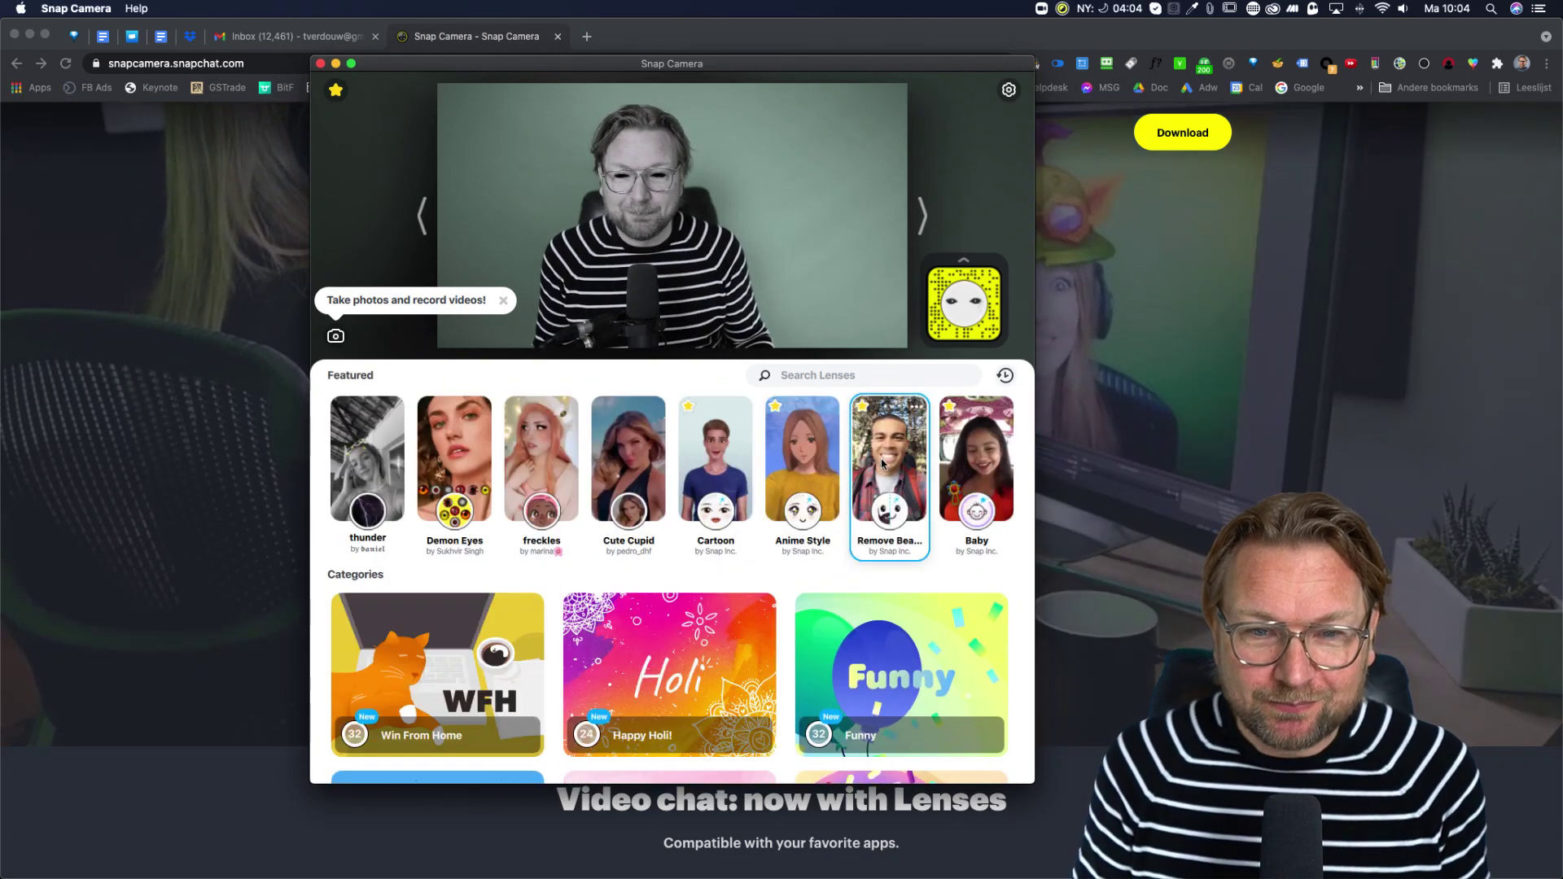
{"action": "left_click", "coordinate": [882, 463]}
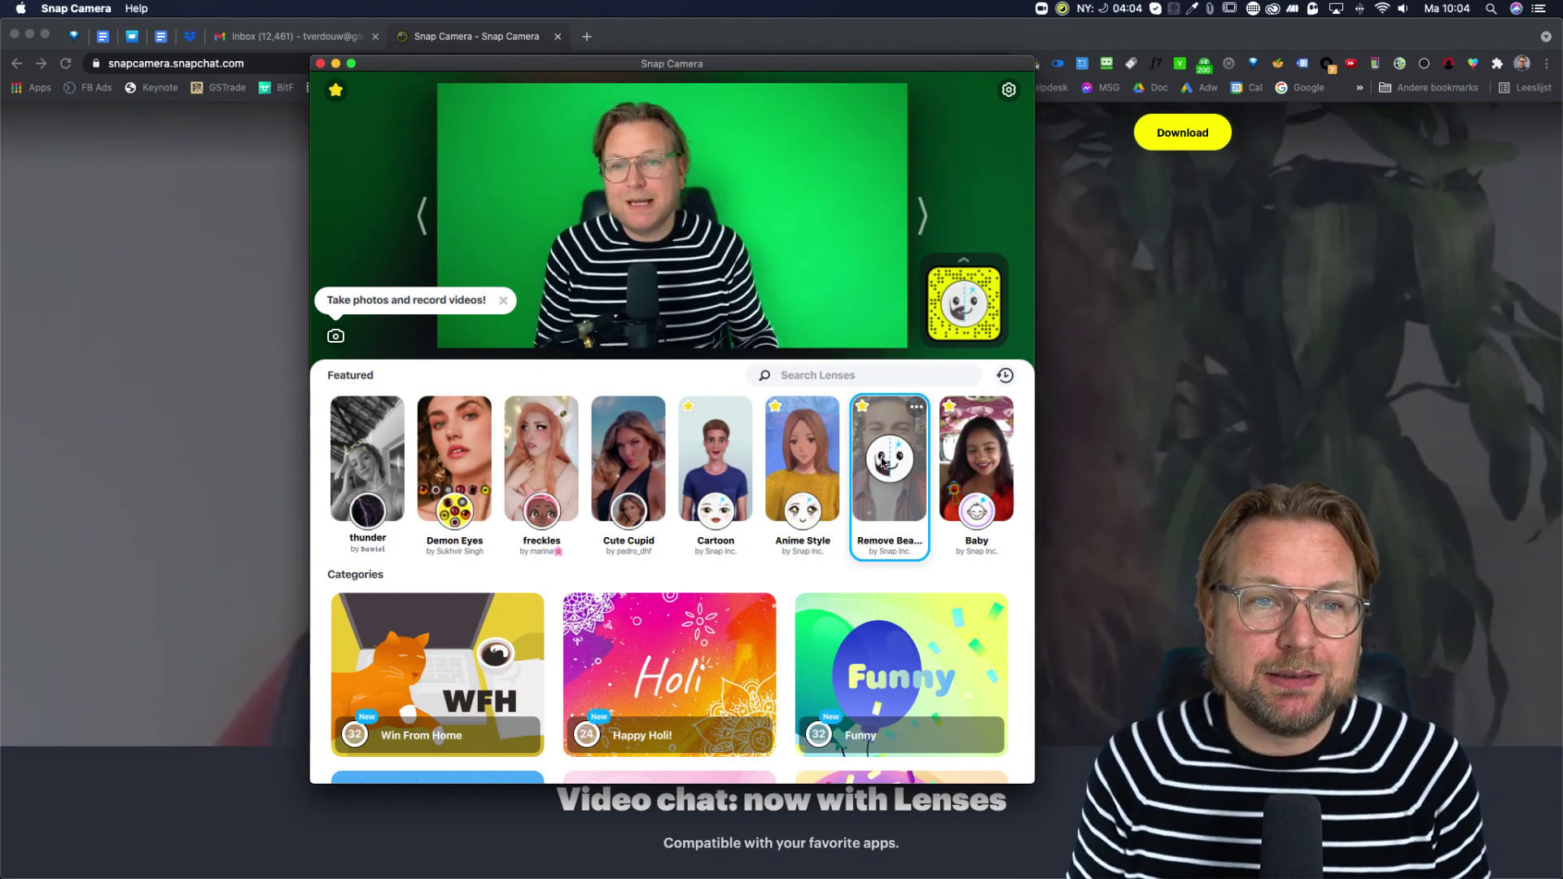
- Move the Snap Camera window to the other side of the screen and apply the featured Baby lens
{"action": "left_click_drag", "start_coordinate": [725, 63], "coordinate": [1210, 69]}
{"action": "left_click", "coordinate": [1437, 456]}
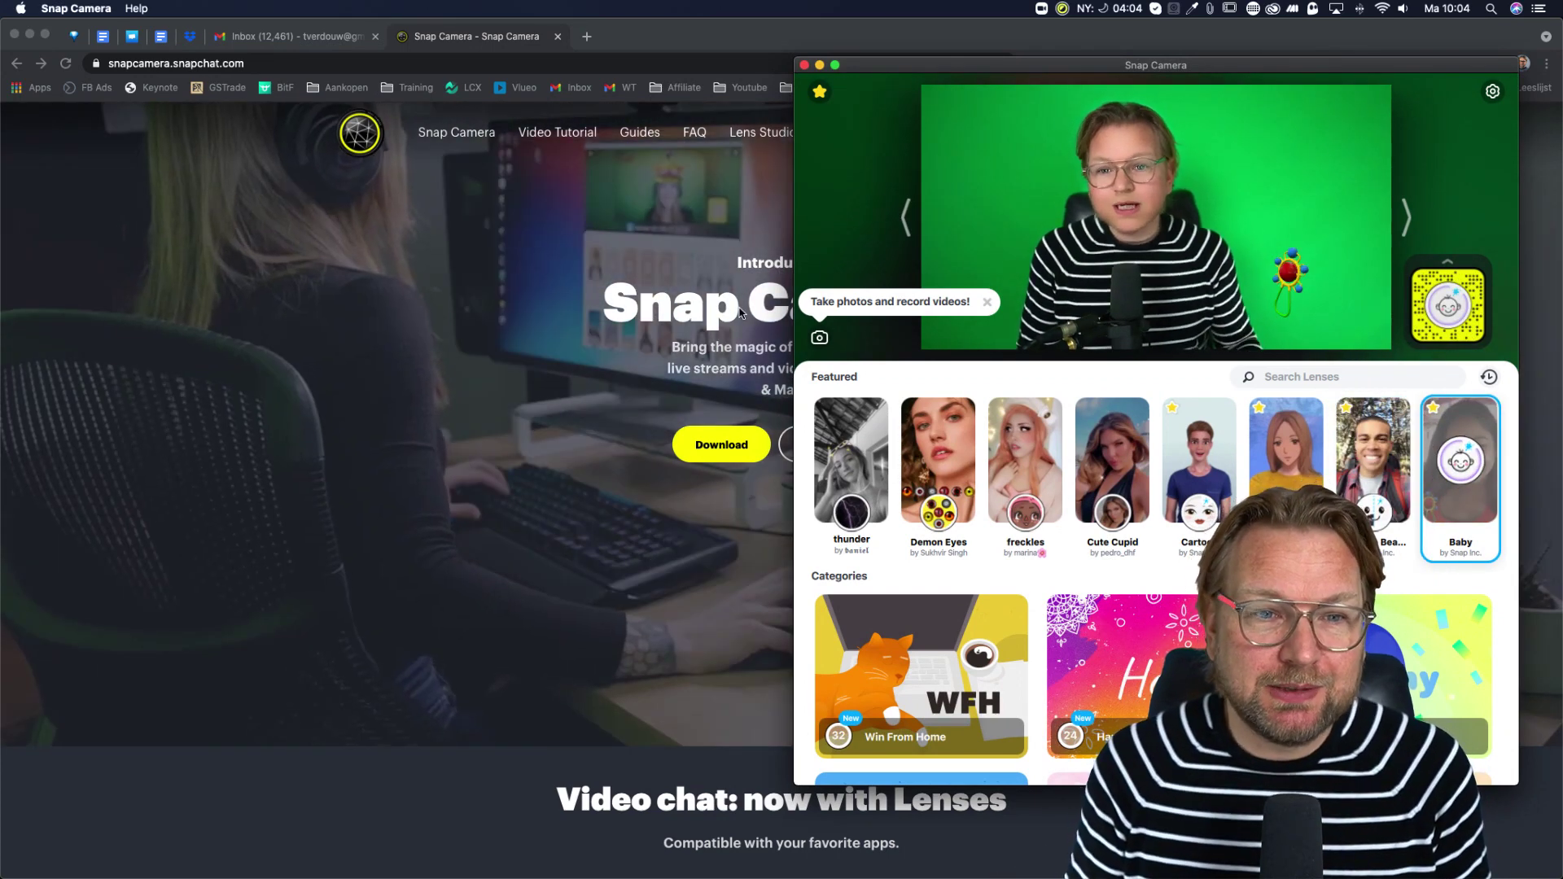
- Search the Mac for "obs" and launch OBS
{"action": "key", "text": "super+Tab"}
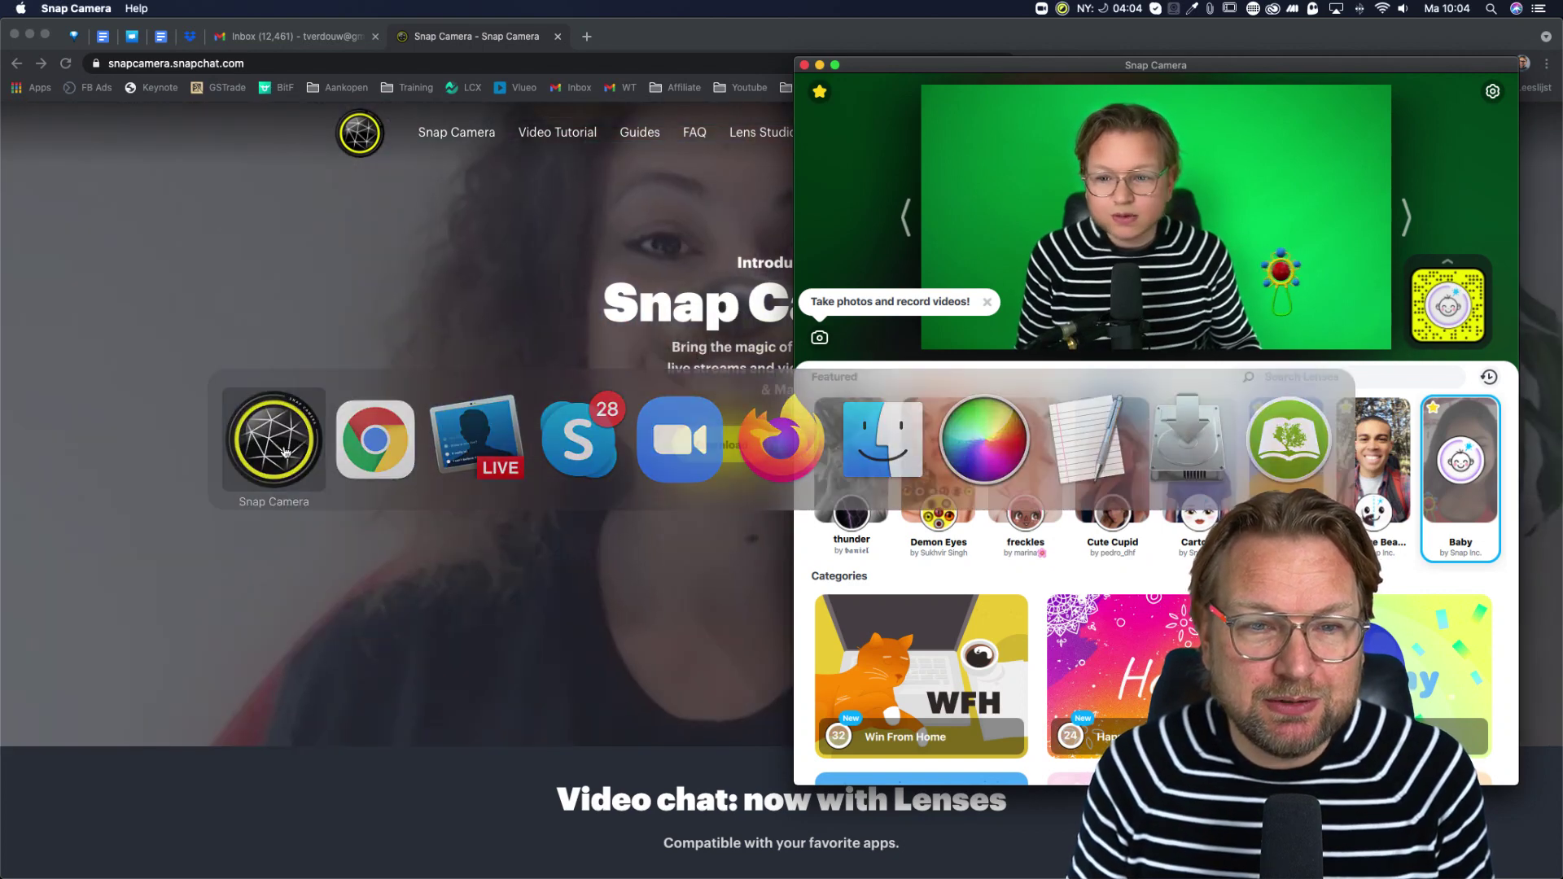
{"action": "left_click", "coordinate": [311, 447]}
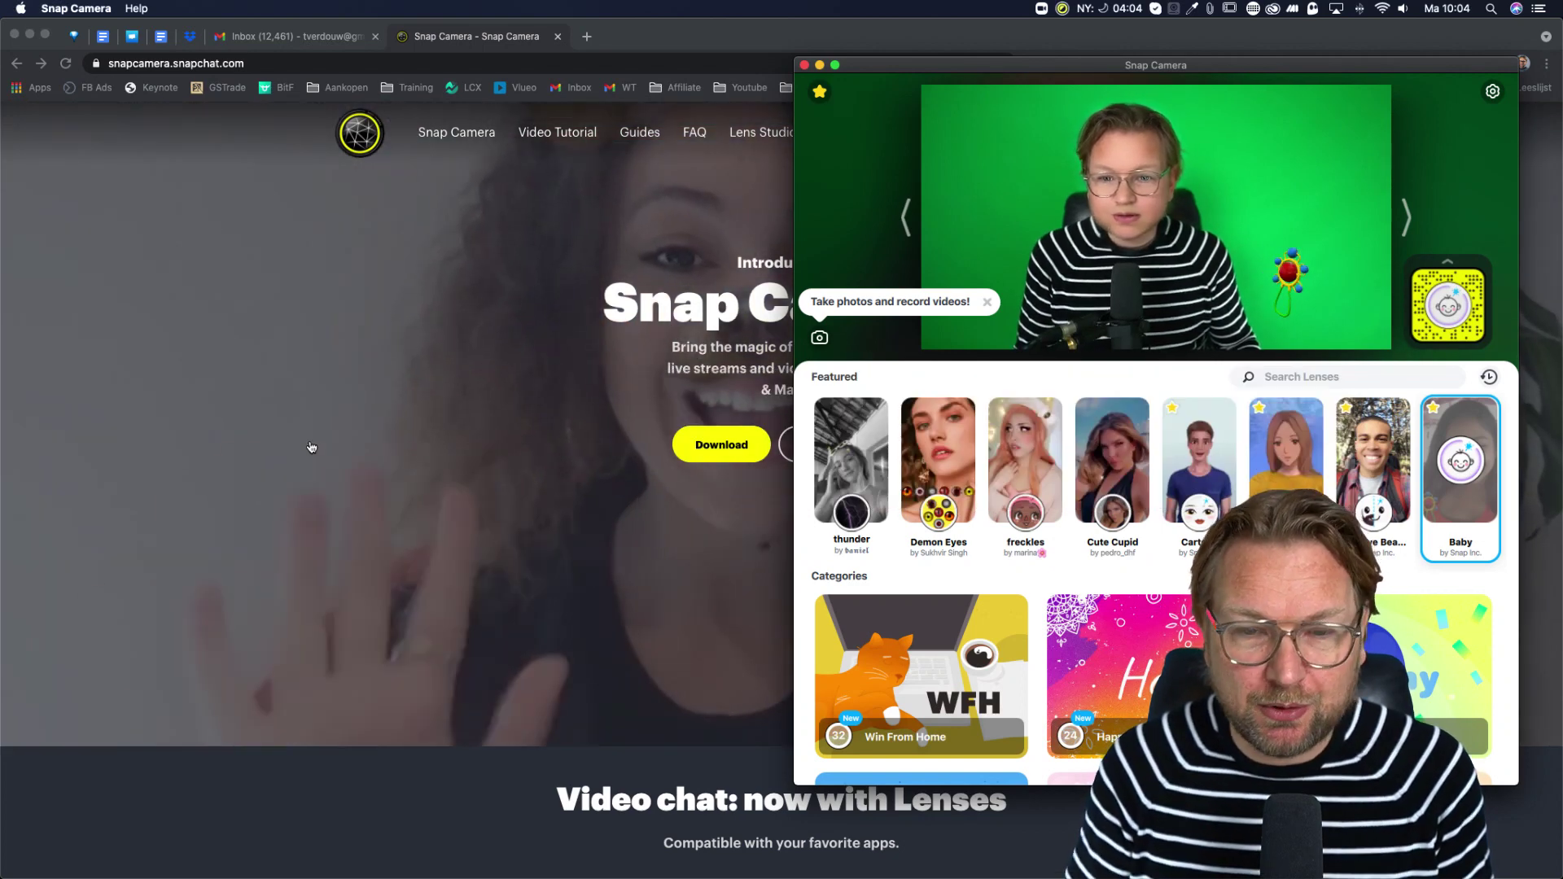
{"action": "key", "text": "super+space"}
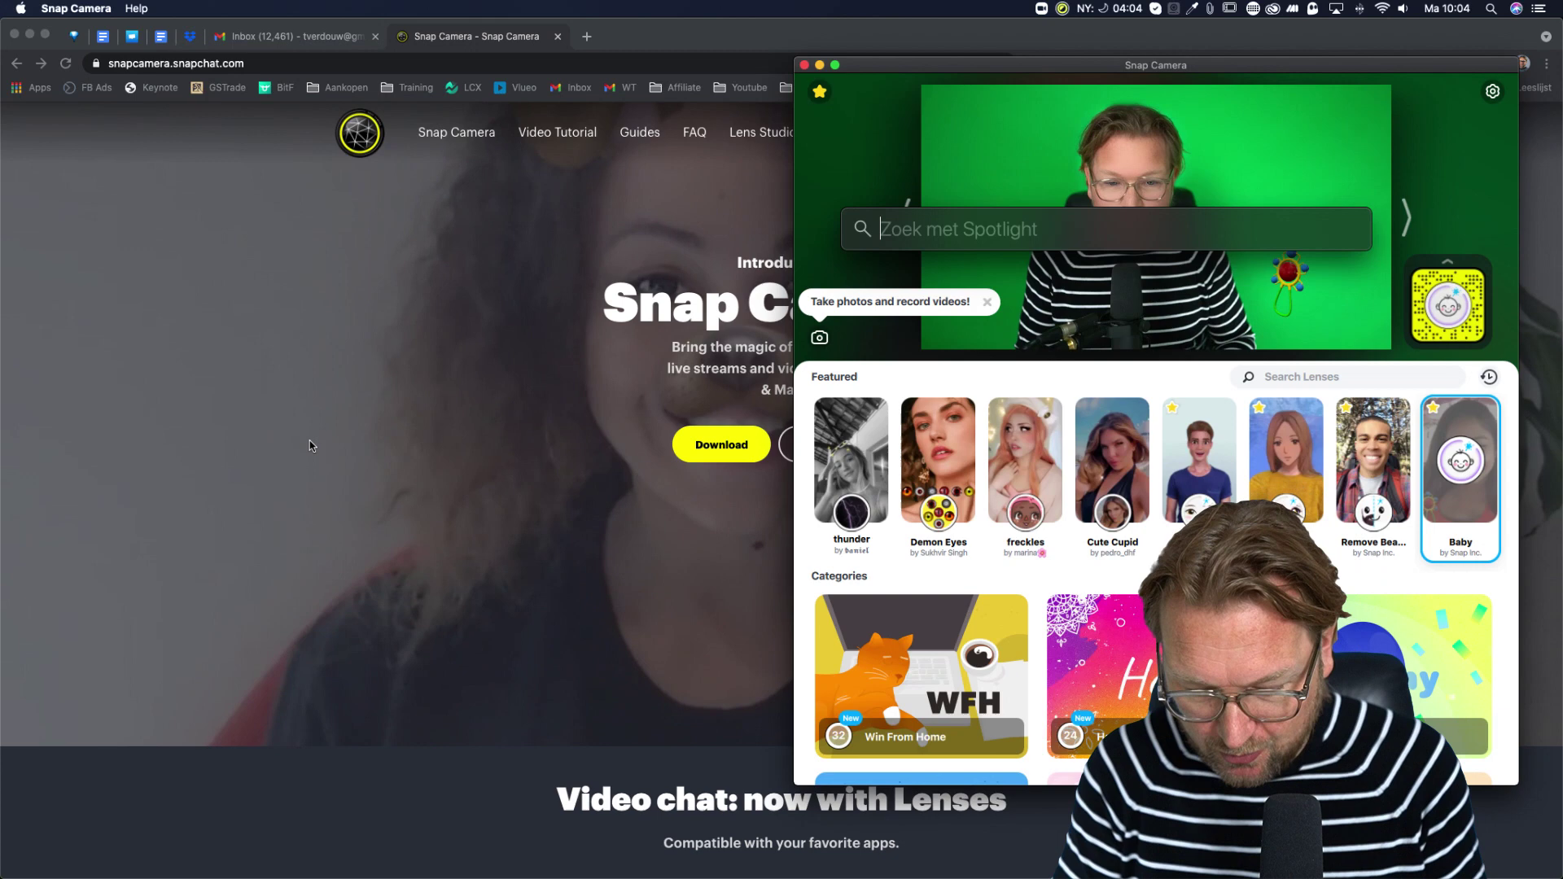
{"action": "type", "text": "obs"}
{"action": "key", "text": "Return"}
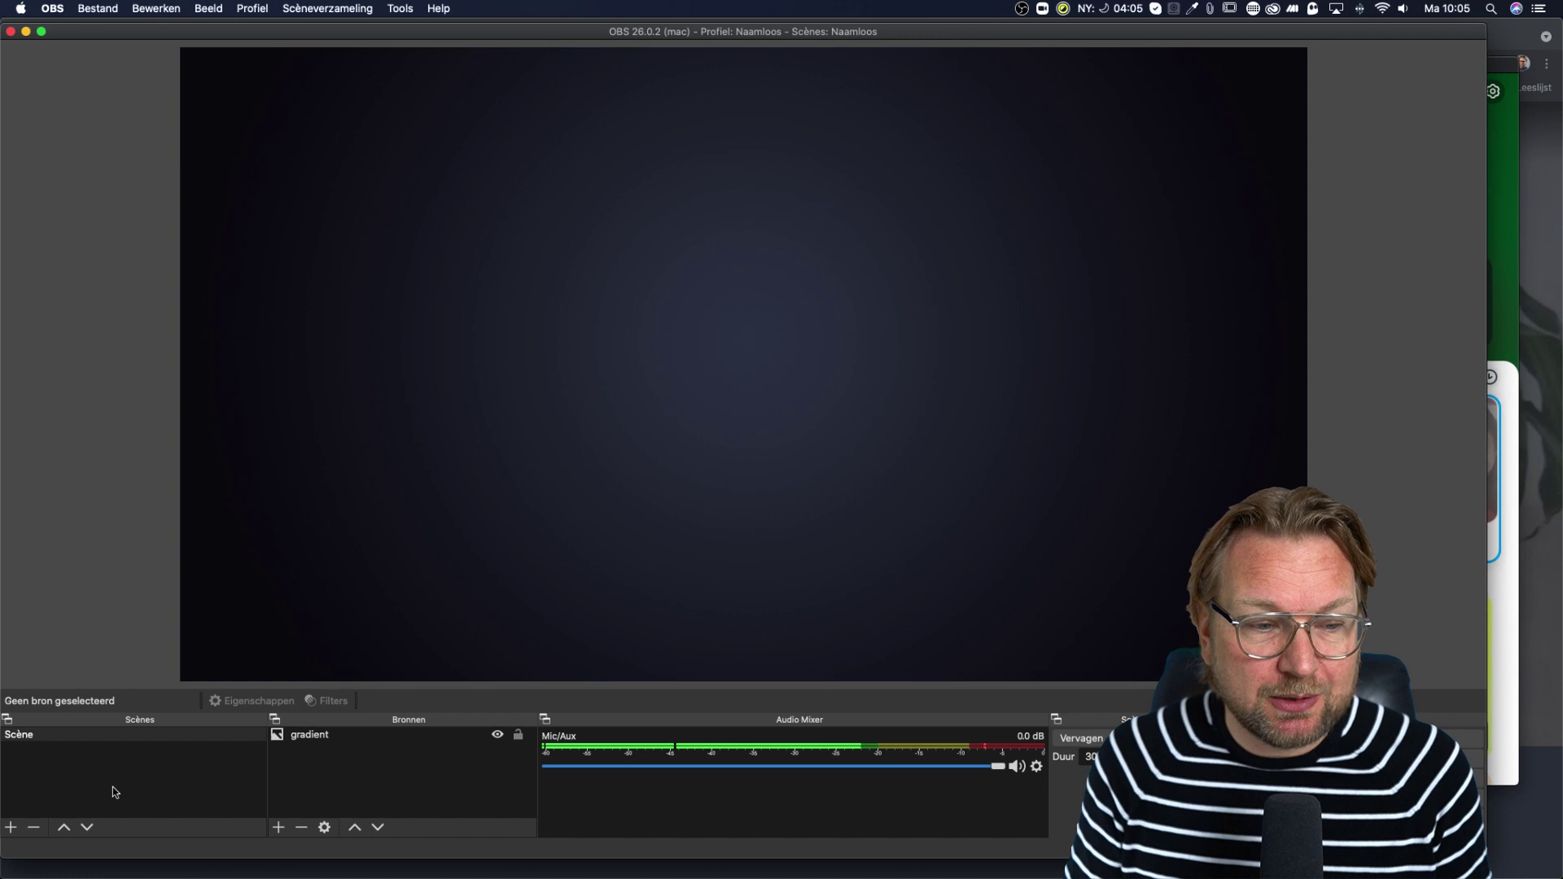
- Add a new scene named "Snapchat"
{"action": "left_click", "coordinate": [11, 827]}
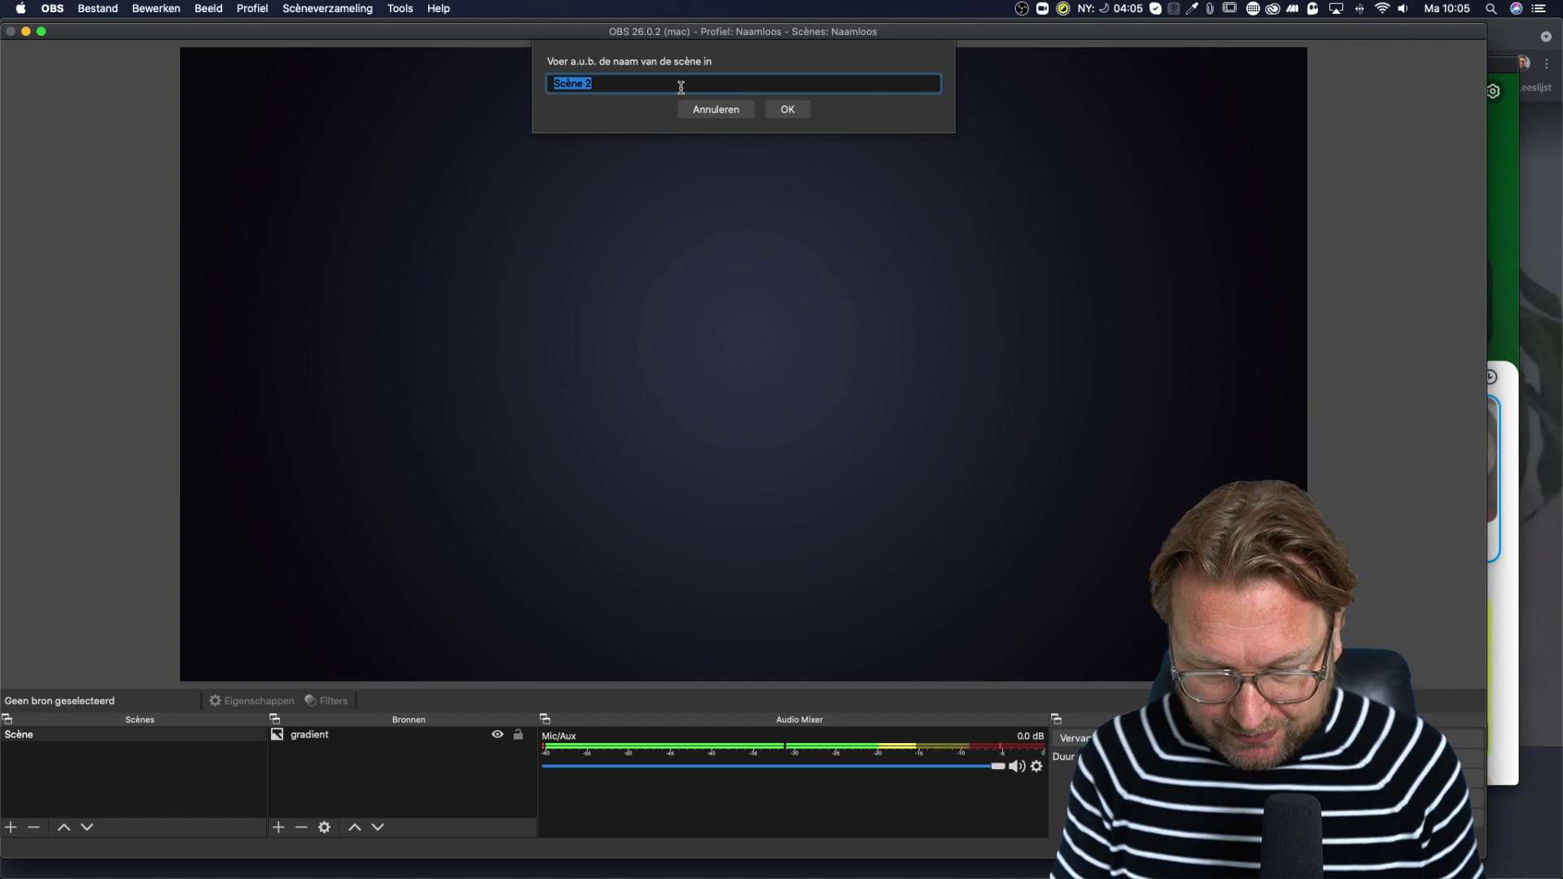
{"action": "type", "text": "Snapchat"}
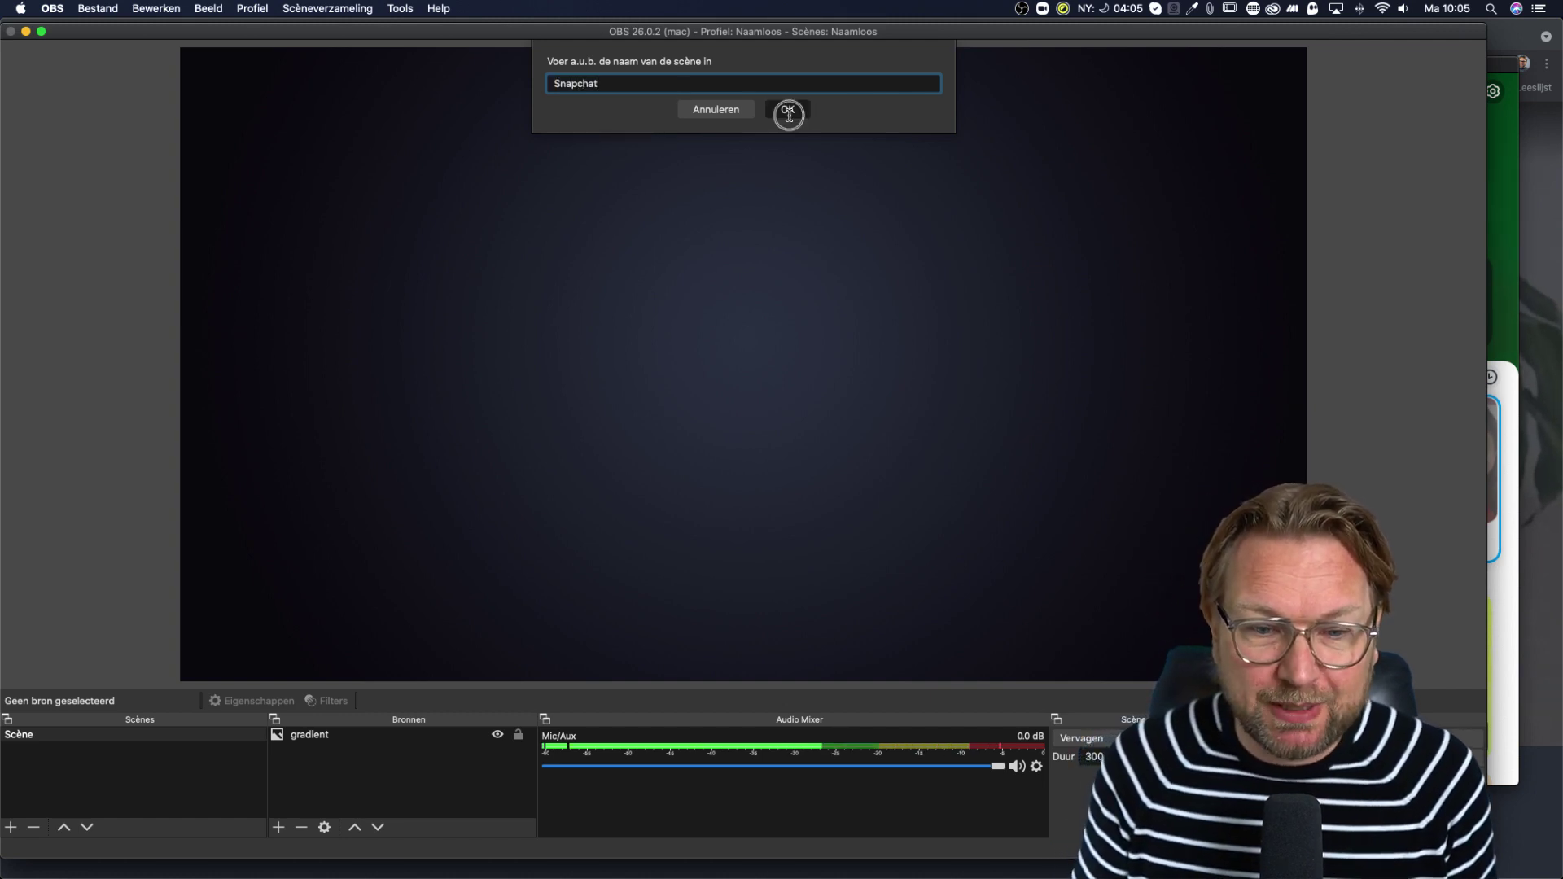
{"action": "left_click", "coordinate": [788, 110]}
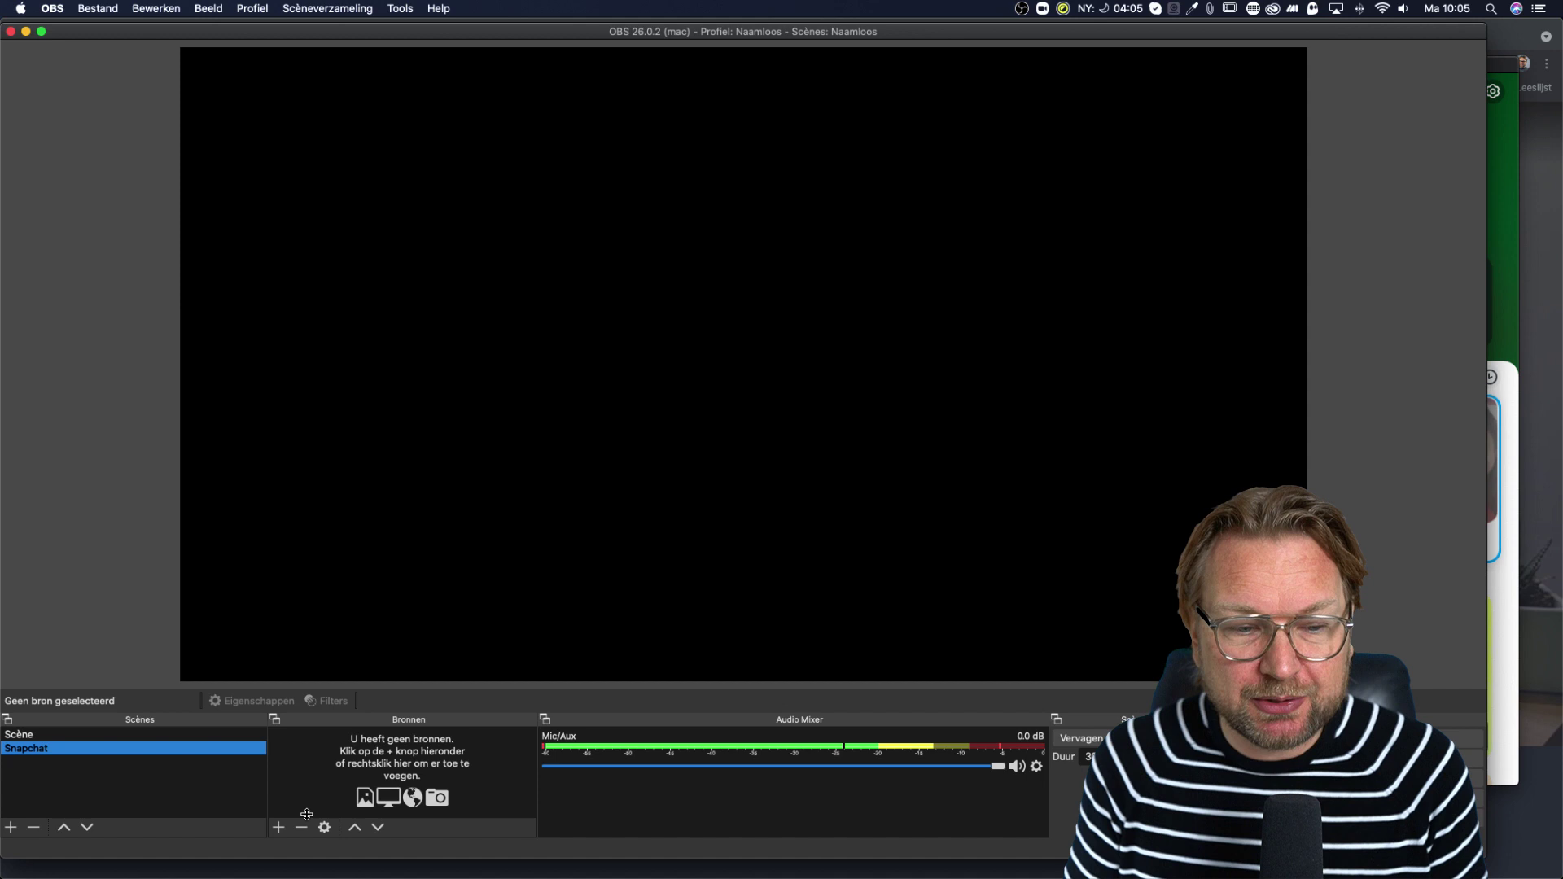
- Add a new video capture device source named "Snapchat filter" to the Snapchat scene
{"action": "left_click", "coordinate": [279, 827]}
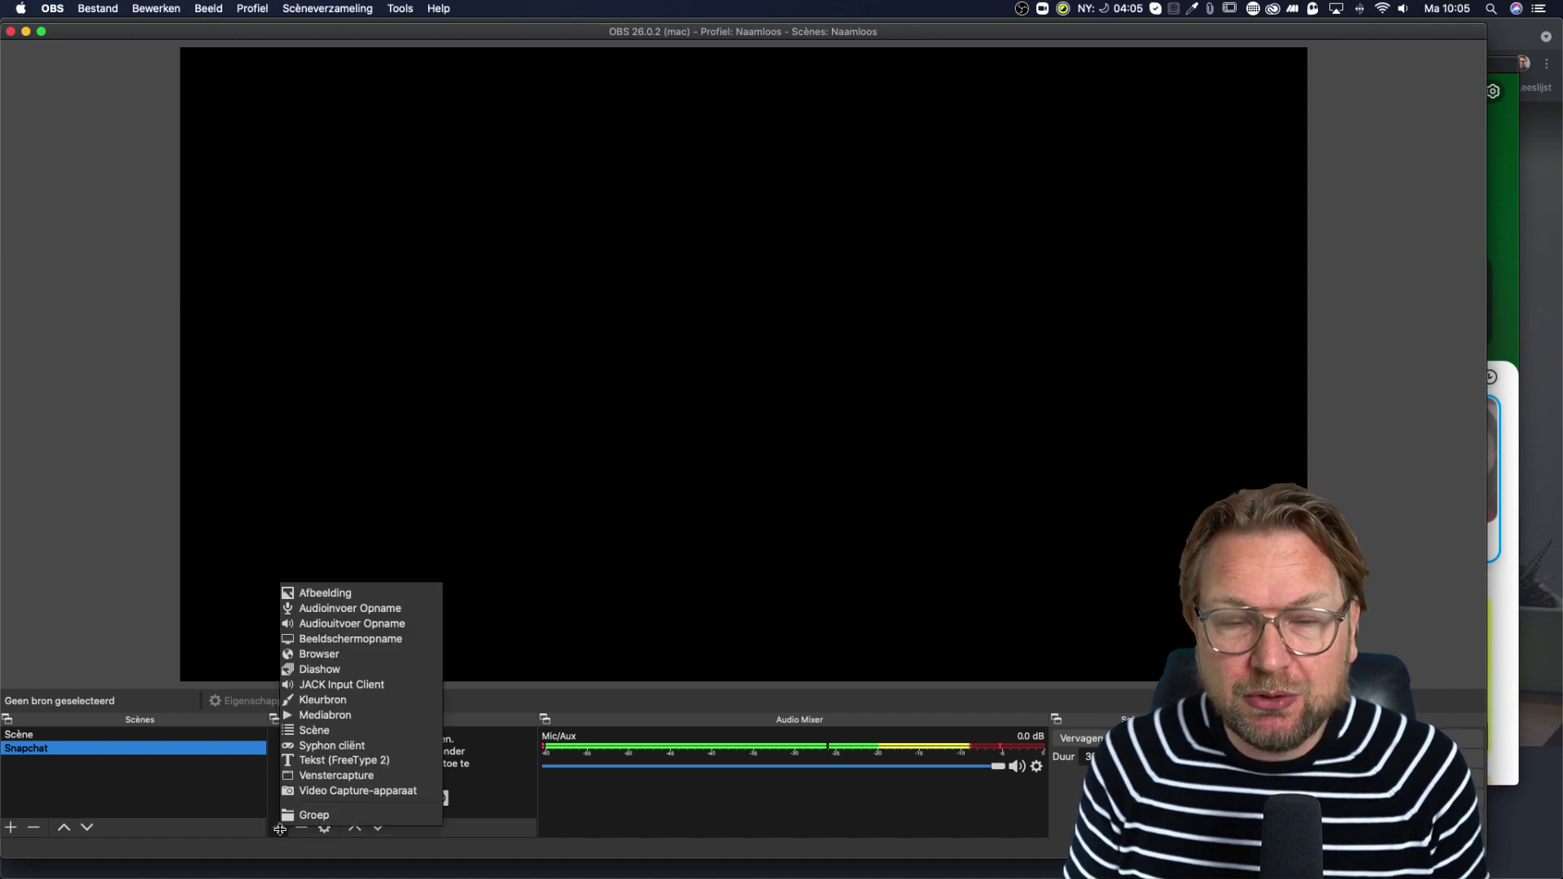
{"action": "left_click", "coordinate": [361, 793]}
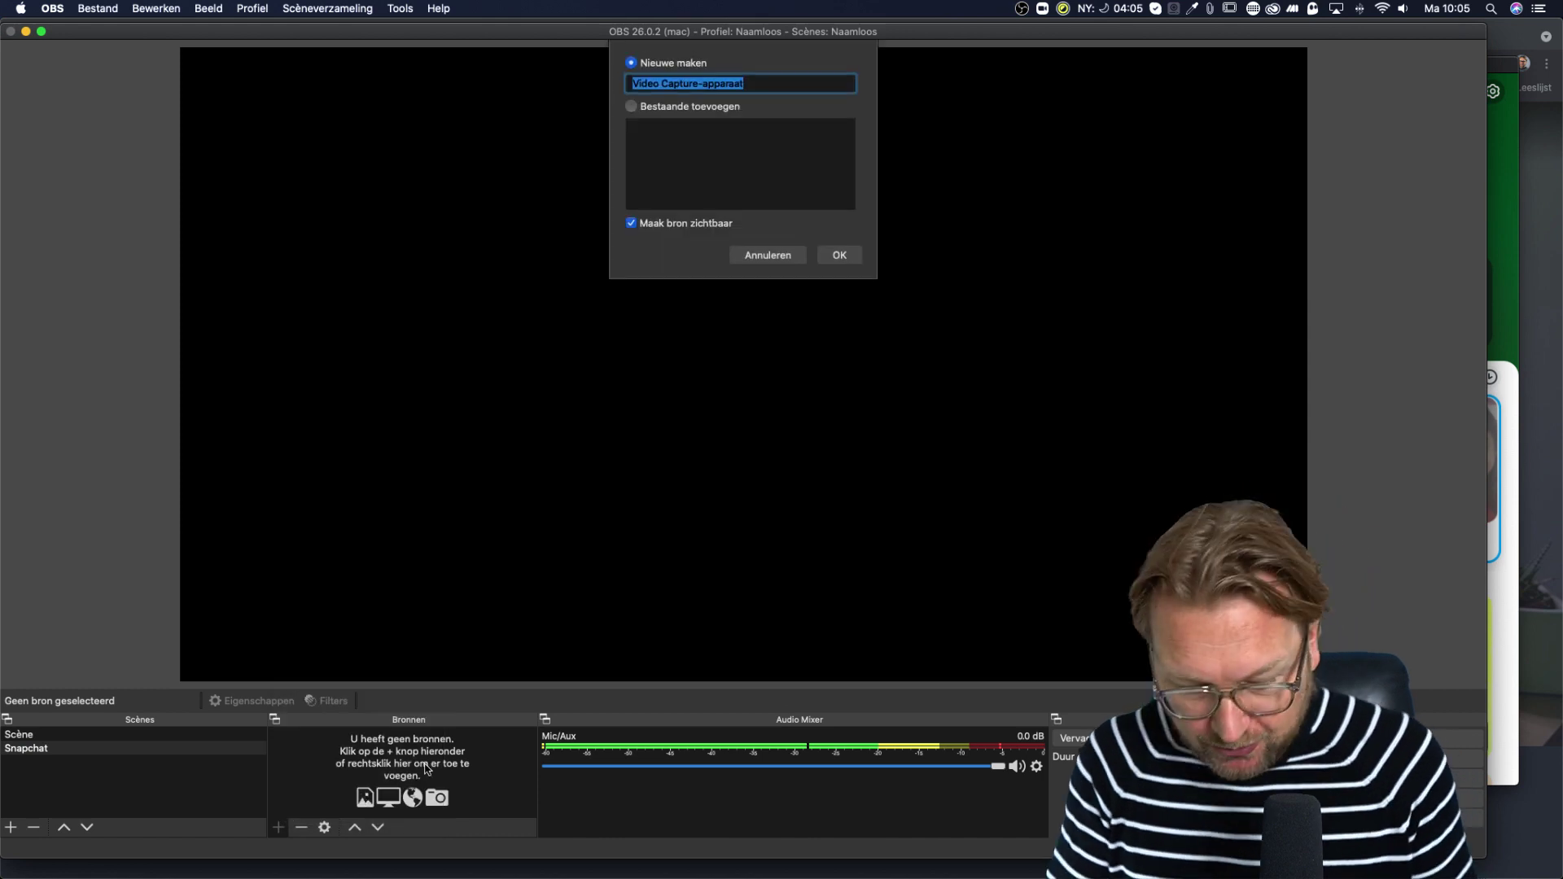
{"action": "type", "text": "S"}
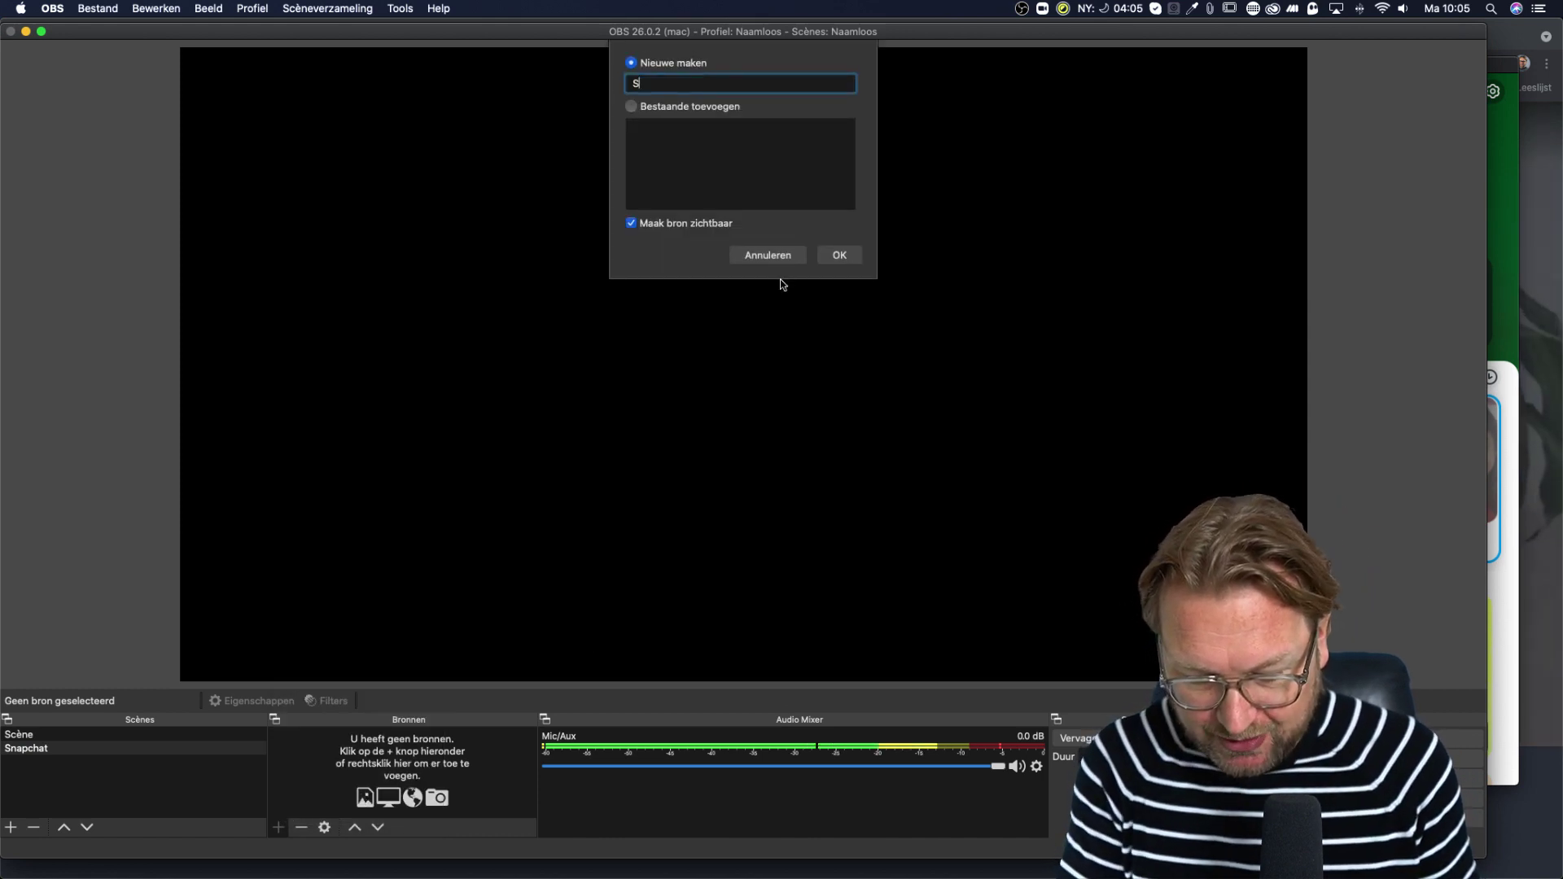
{"action": "type", "text": "napchat fil"}
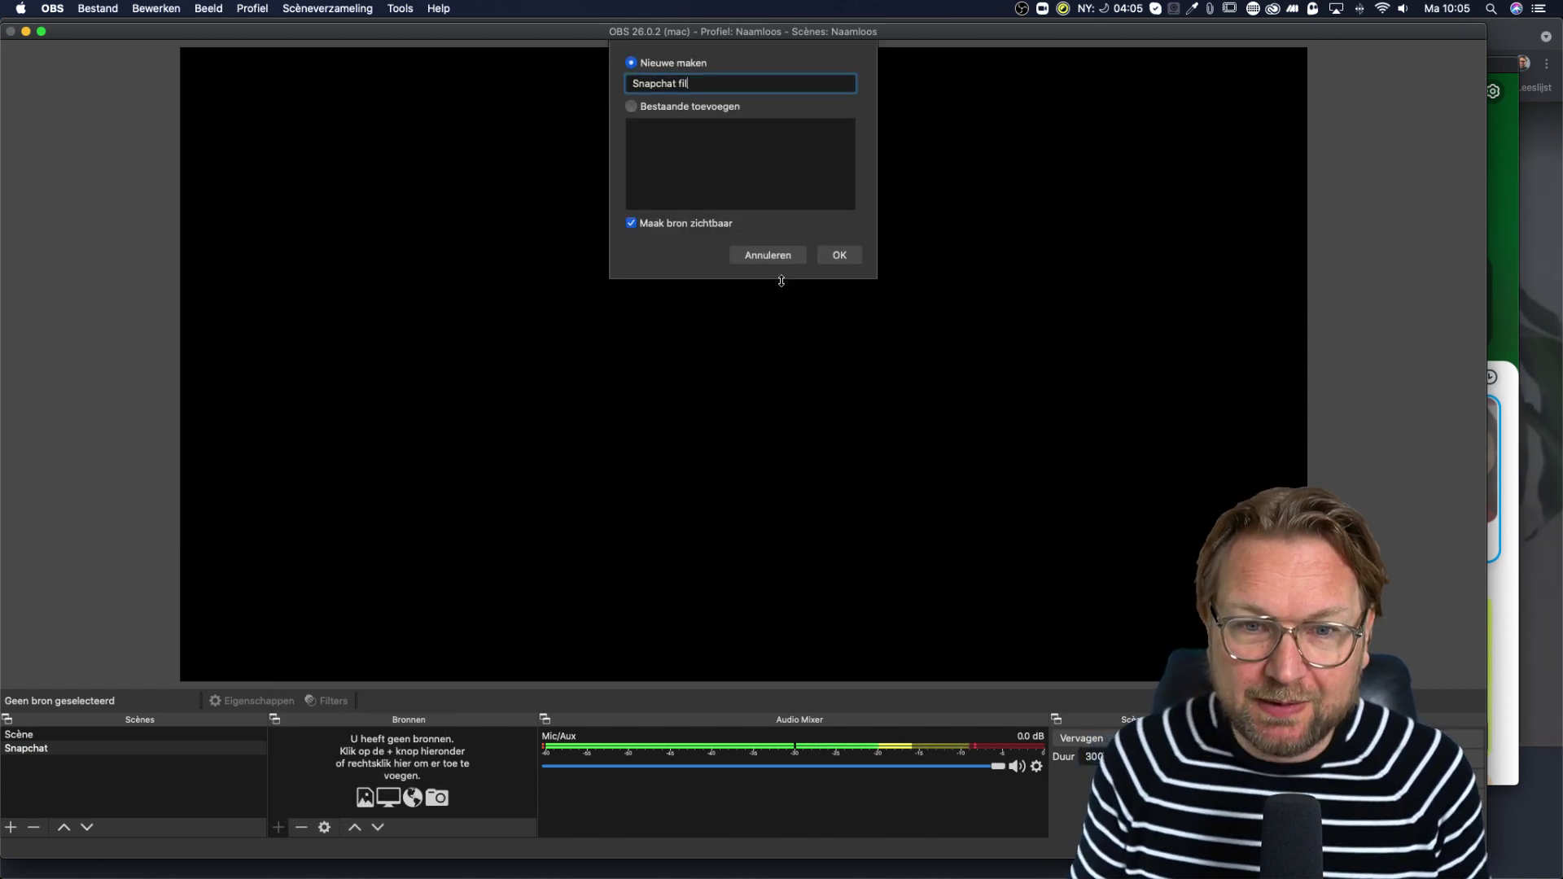
{"action": "type", "text": "ter"}
{"action": "left_click", "coordinate": [840, 255]}
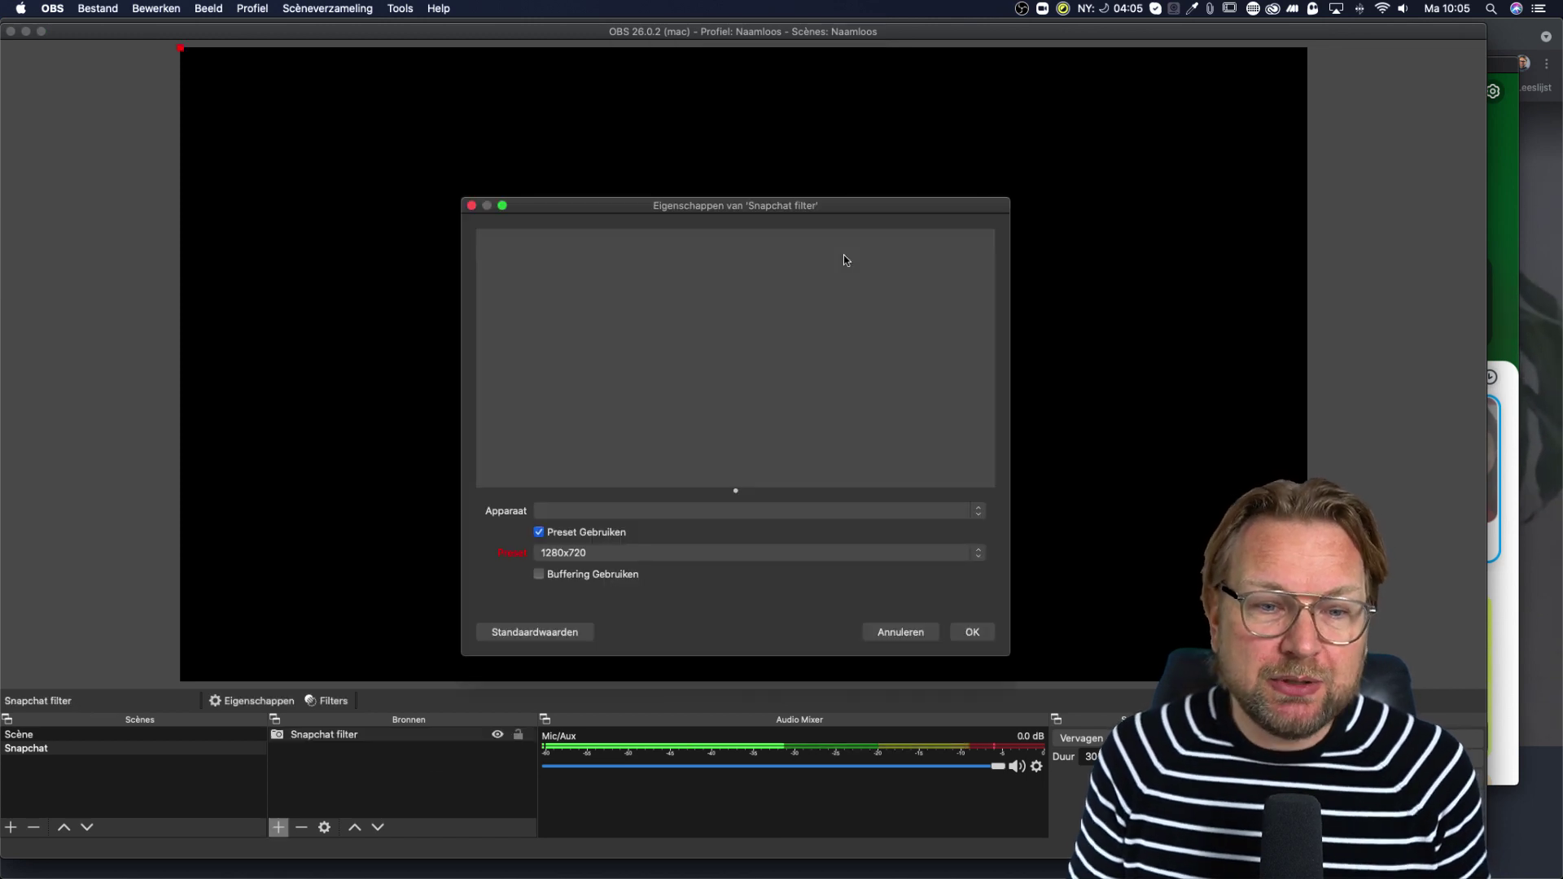
- Set the source's device to Snap Camera with the High preset and accept the properties
{"action": "left_click", "coordinate": [708, 511]}
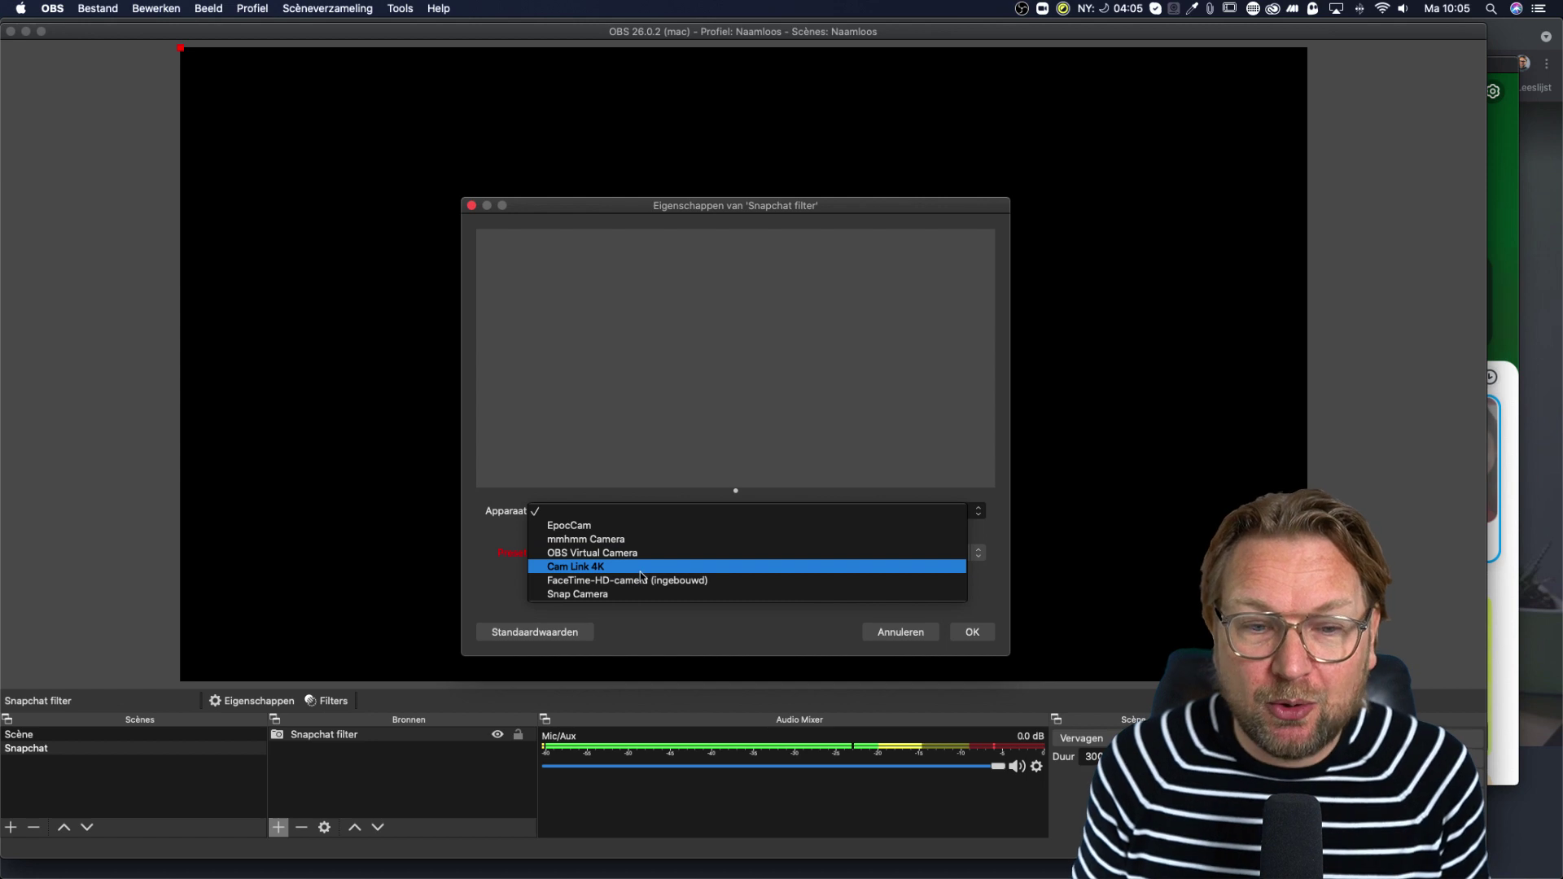
{"action": "left_click", "coordinate": [592, 595]}
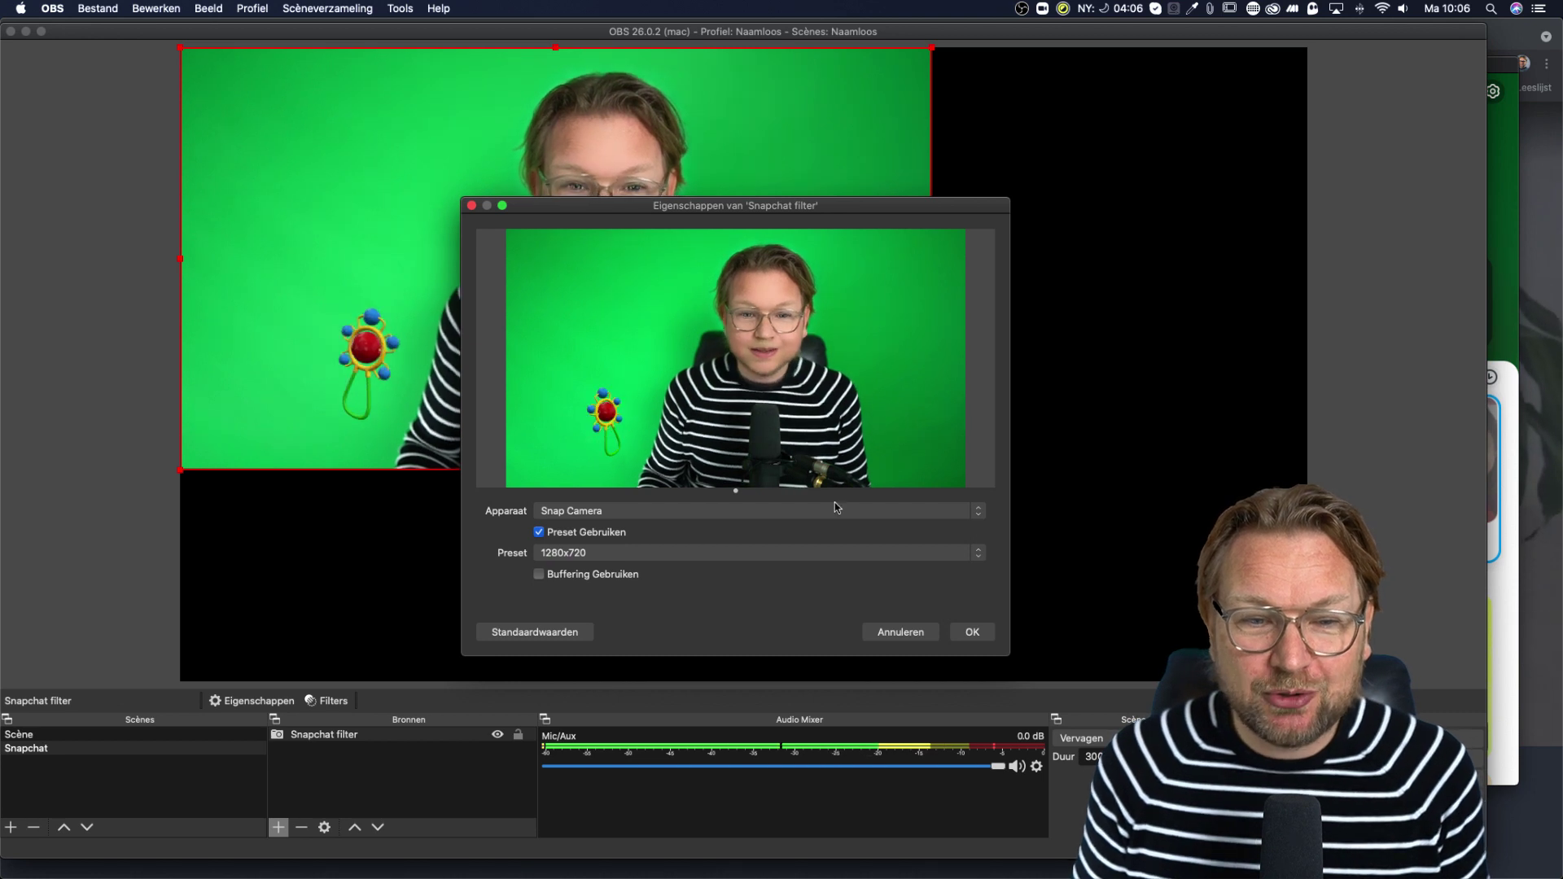
{"action": "left_click", "coordinate": [640, 552]}
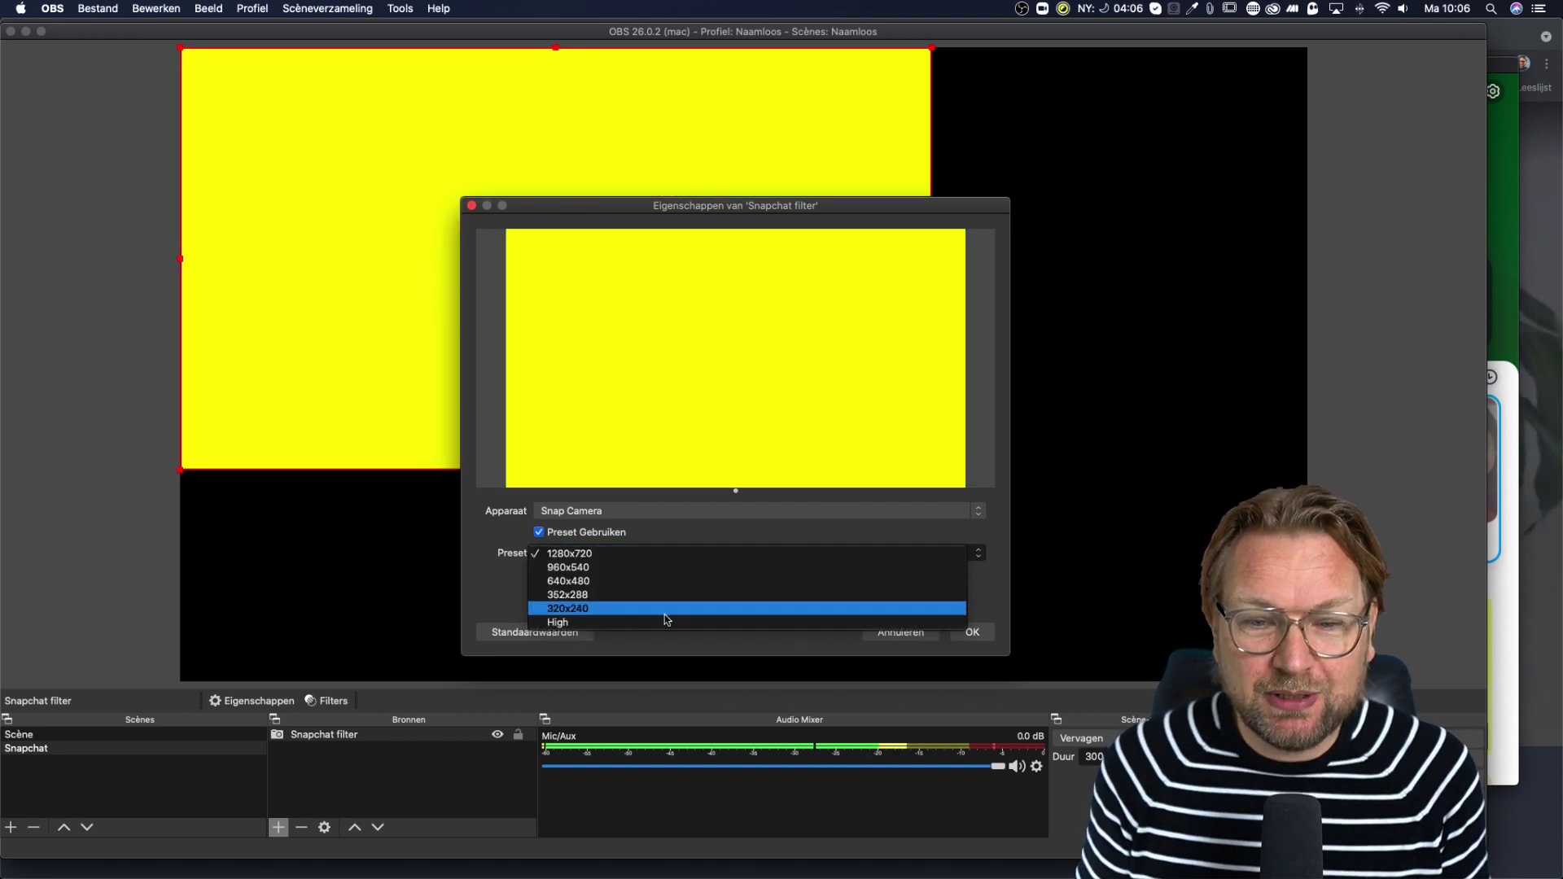
{"action": "left_click", "coordinate": [660, 622]}
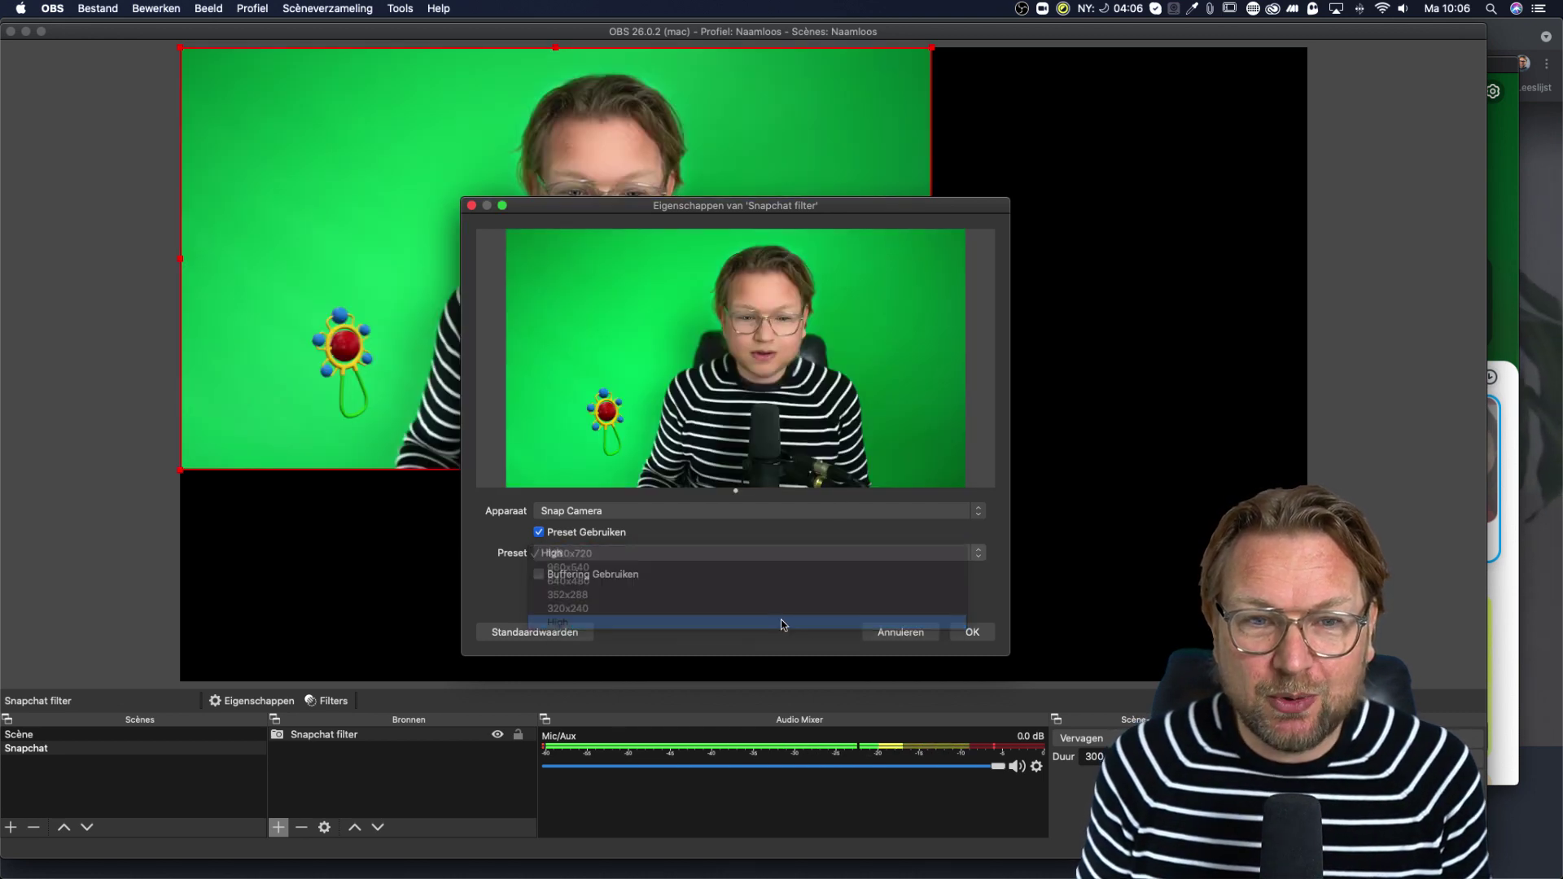
{"action": "left_click", "coordinate": [972, 632]}
- Scale the Snapchat filter source to fill the whole canvas and quit OBS
{"action": "left_click_drag", "start_coordinate": [932, 469], "coordinate": [1290, 681]}
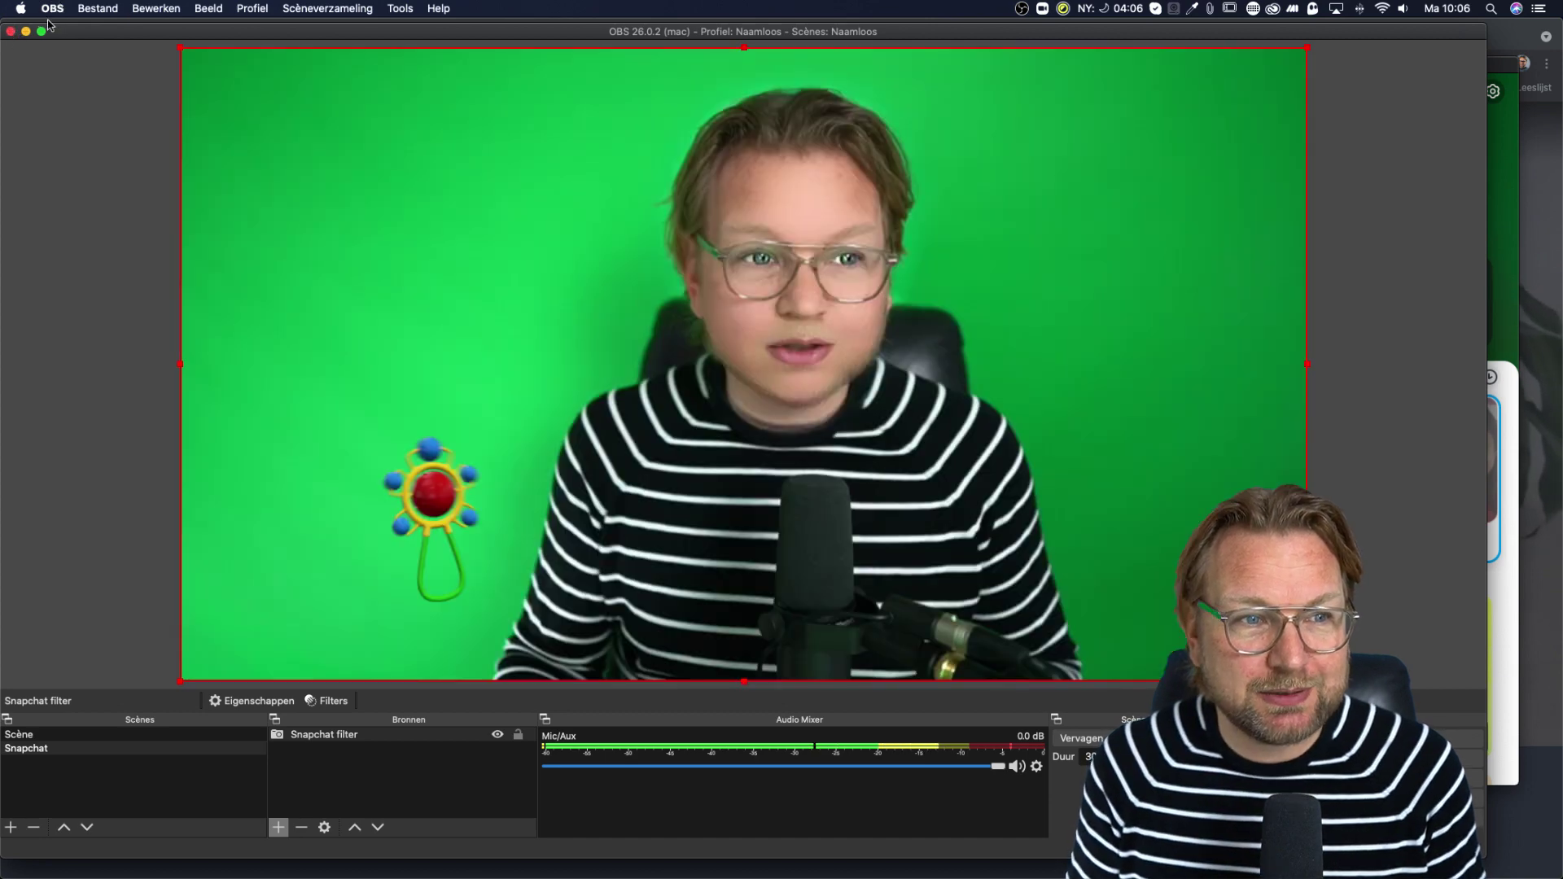
{"action": "left_click", "coordinate": [52, 8]}
{"action": "left_click", "coordinate": [68, 148]}
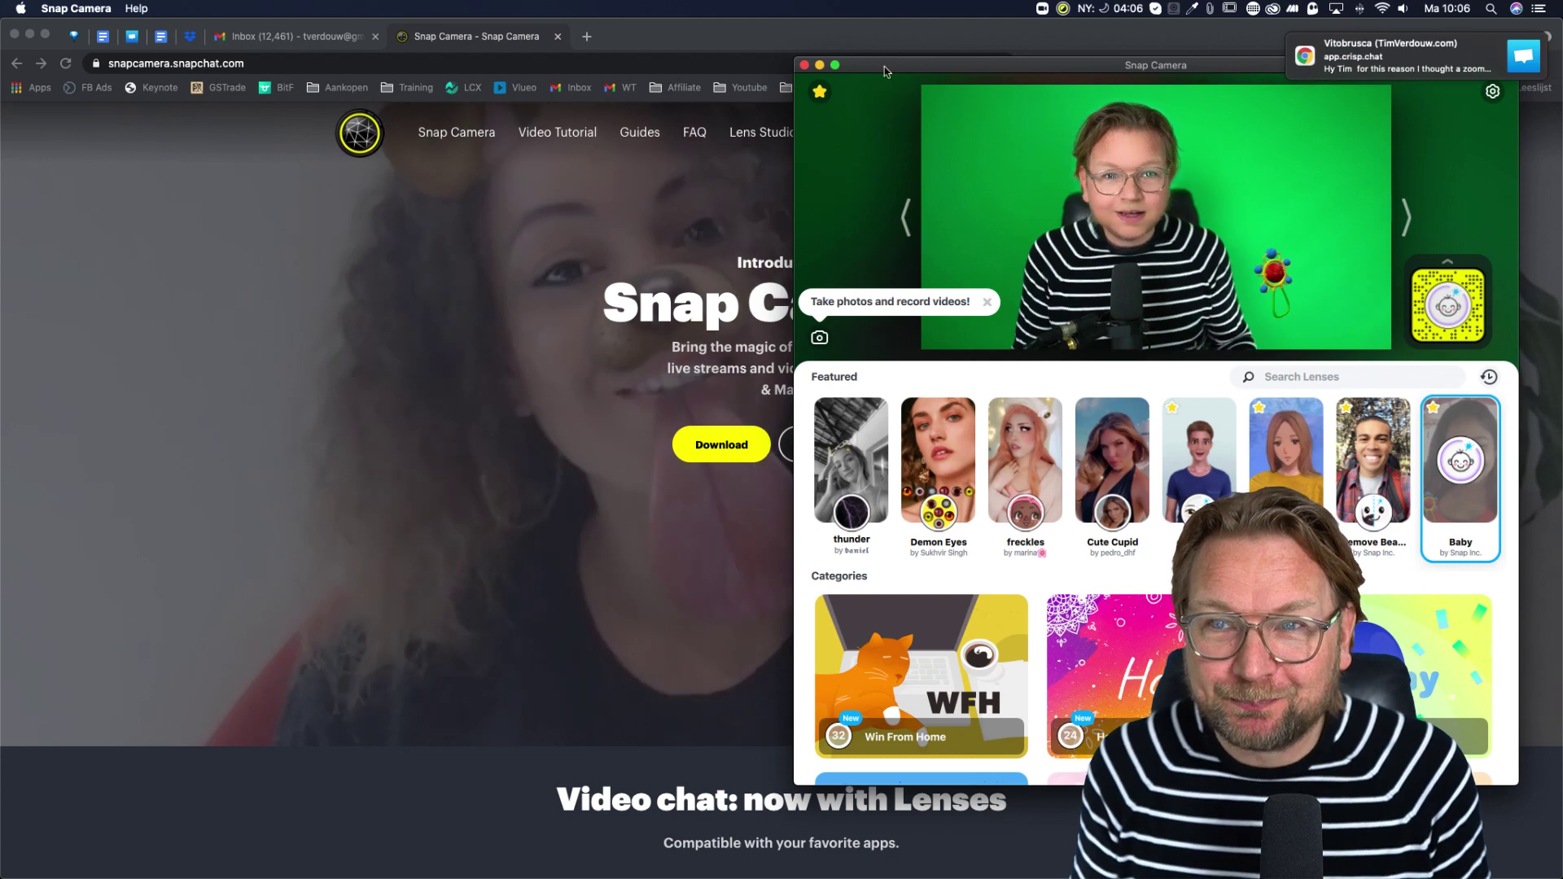
- Dismiss the chat notification and launch Zoom
{"action": "left_click_drag", "start_coordinate": [1498, 61], "coordinate": [1557, 66]}
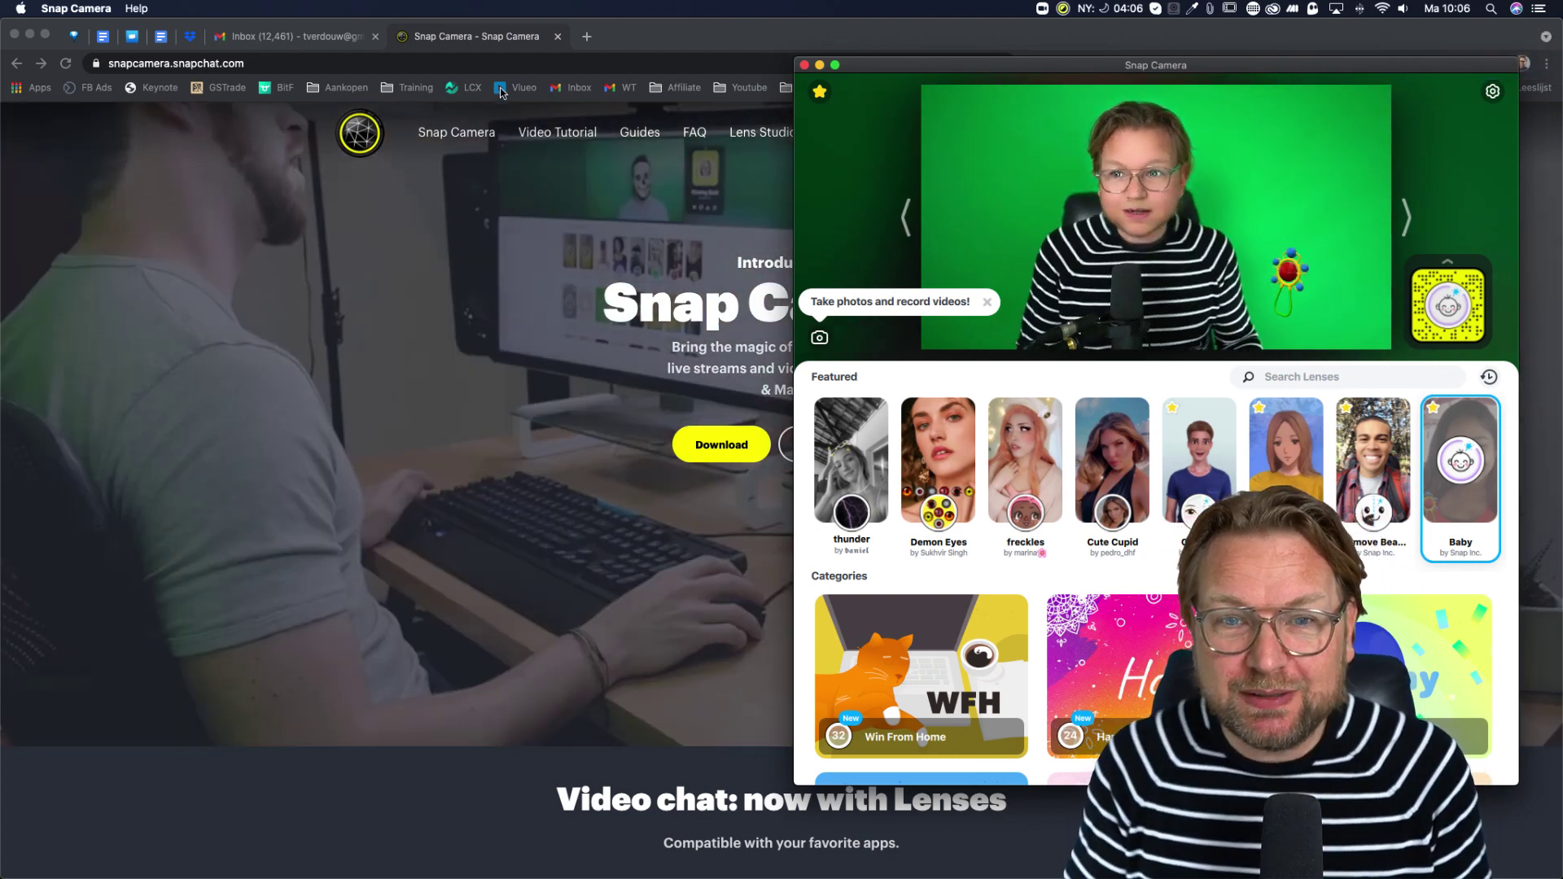
{"action": "key", "text": "super+space"}
{"action": "type", "text": "zoom"}
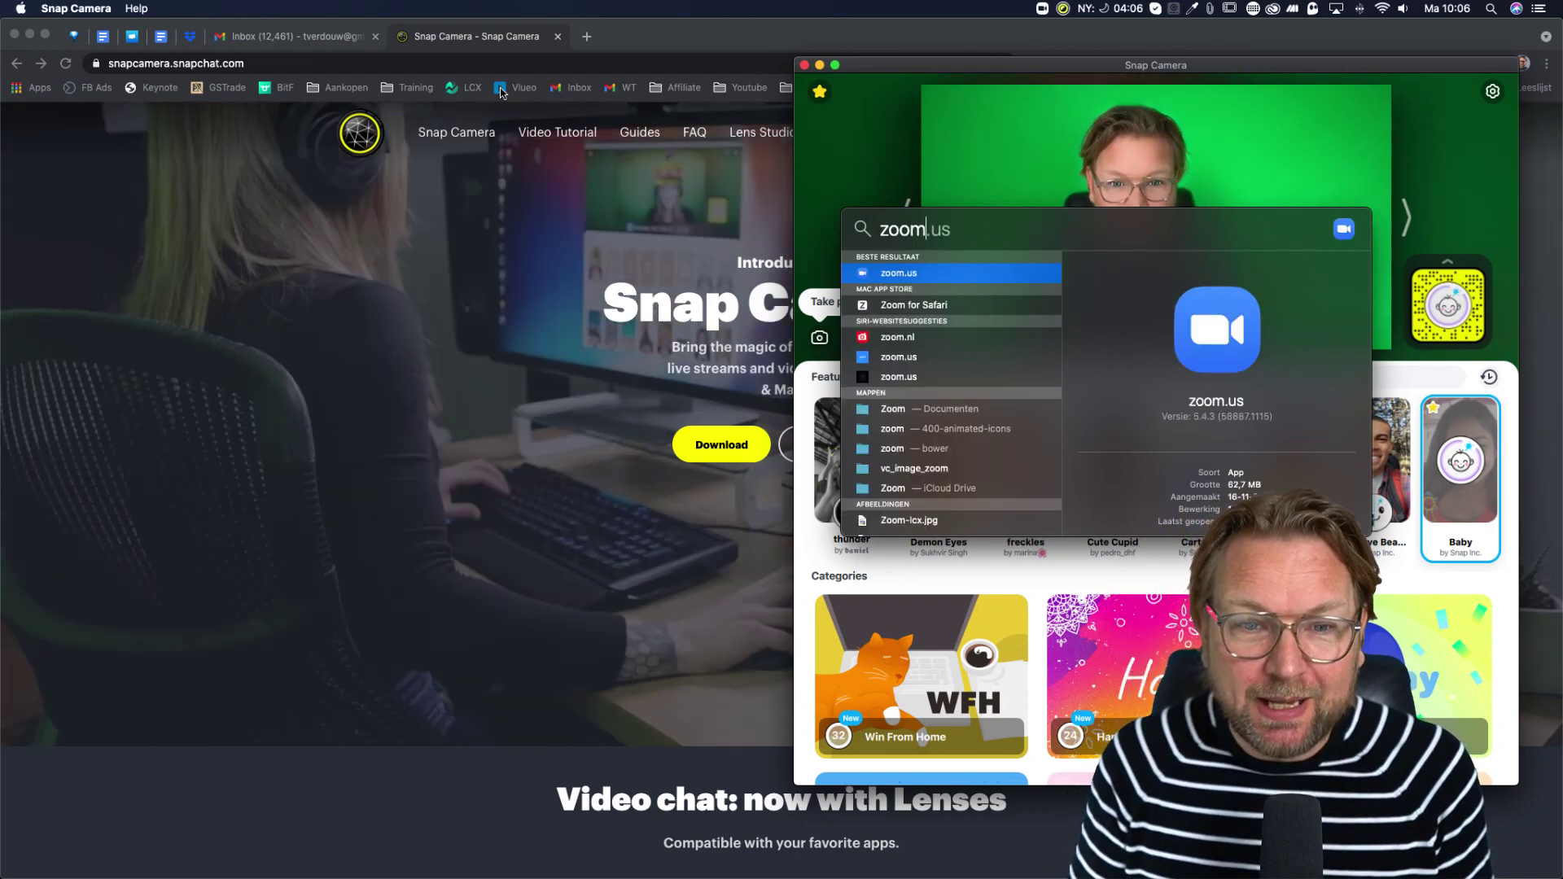
{"action": "key", "text": "Return"}
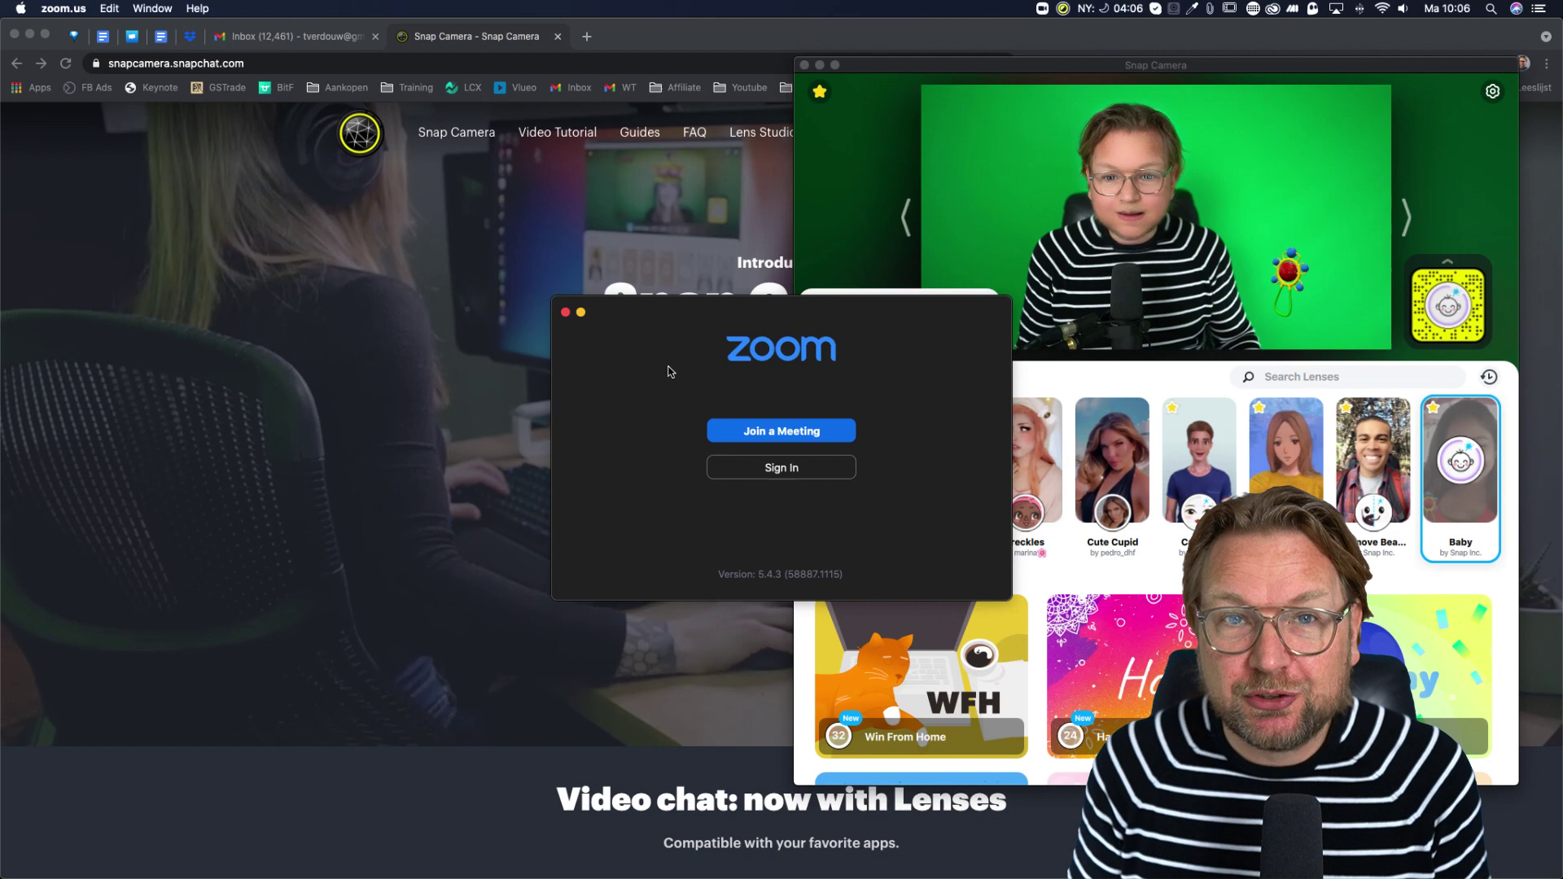
- Set Zoom's camera to Snap Camera in its video settings and close the settings
{"action": "left_click", "coordinate": [50, 9]}
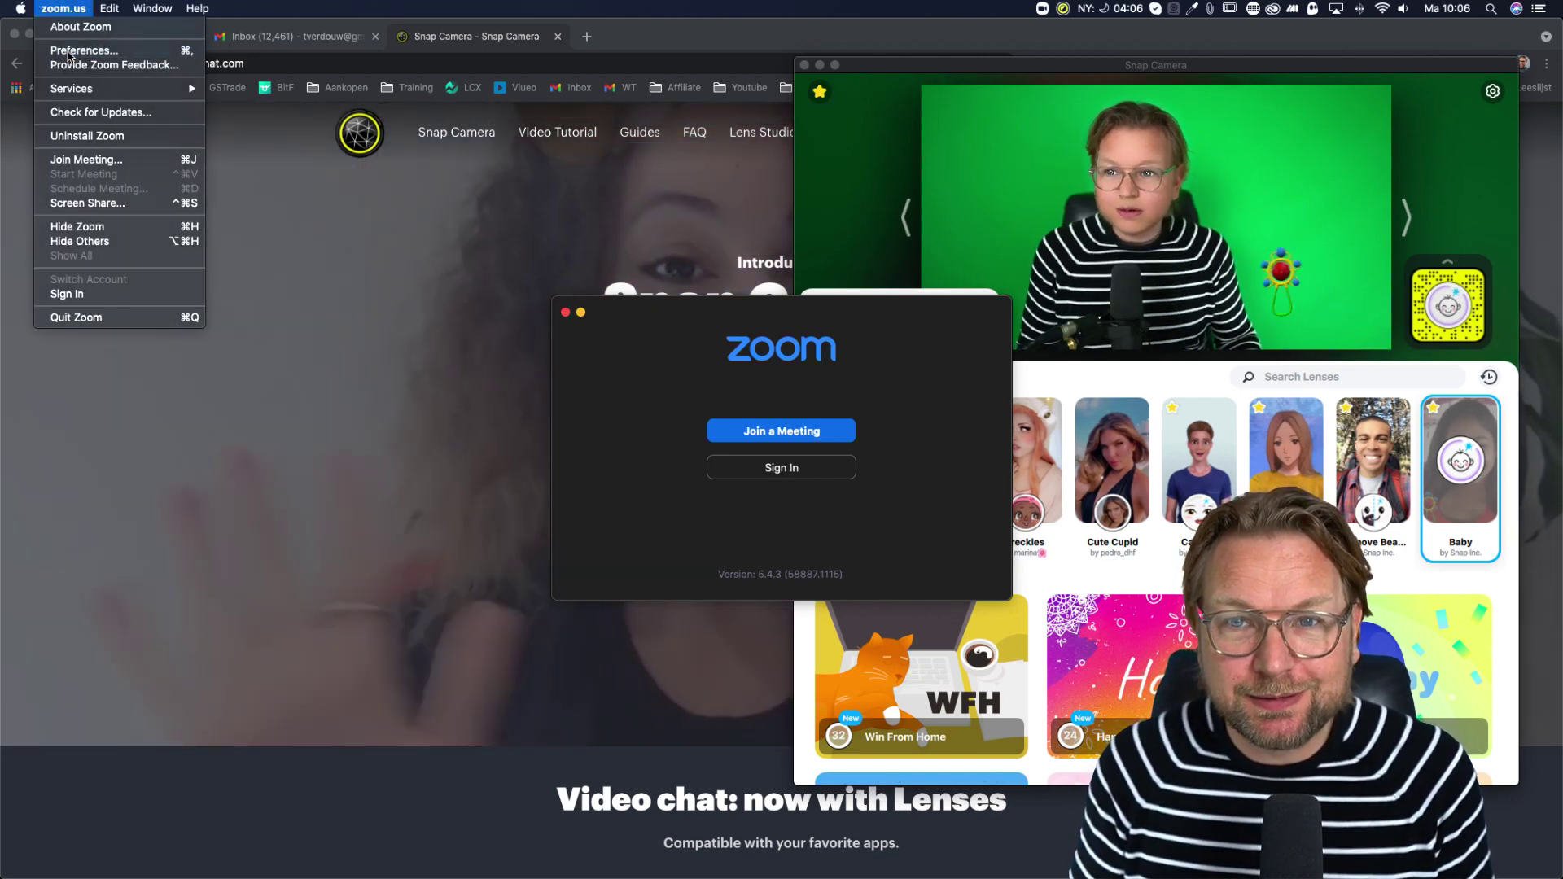
{"action": "left_click", "coordinate": [73, 57]}
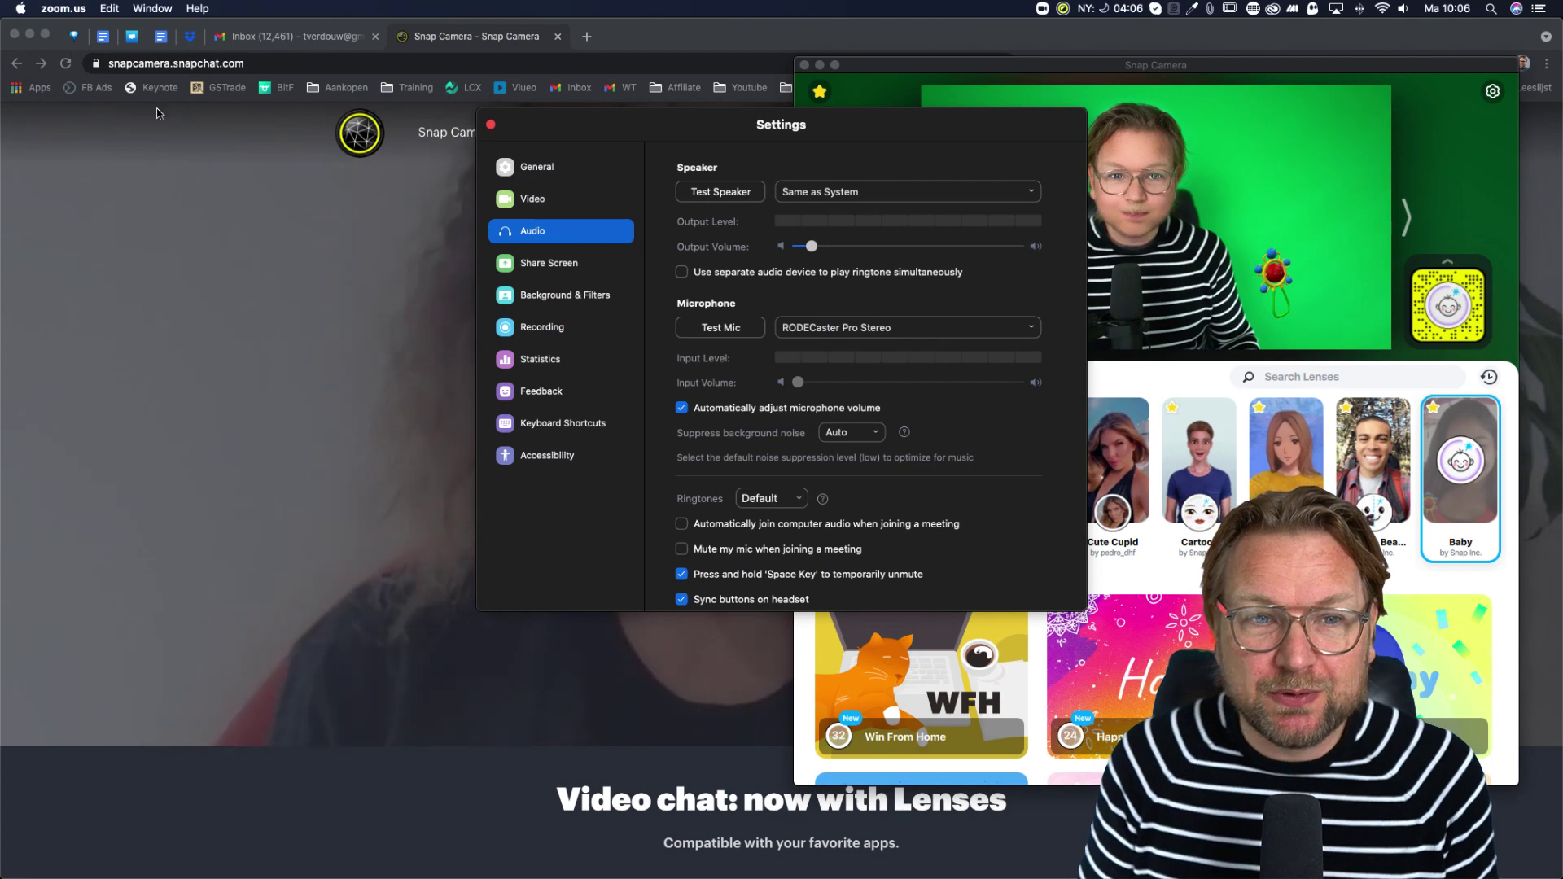
{"action": "left_click", "coordinate": [530, 202]}
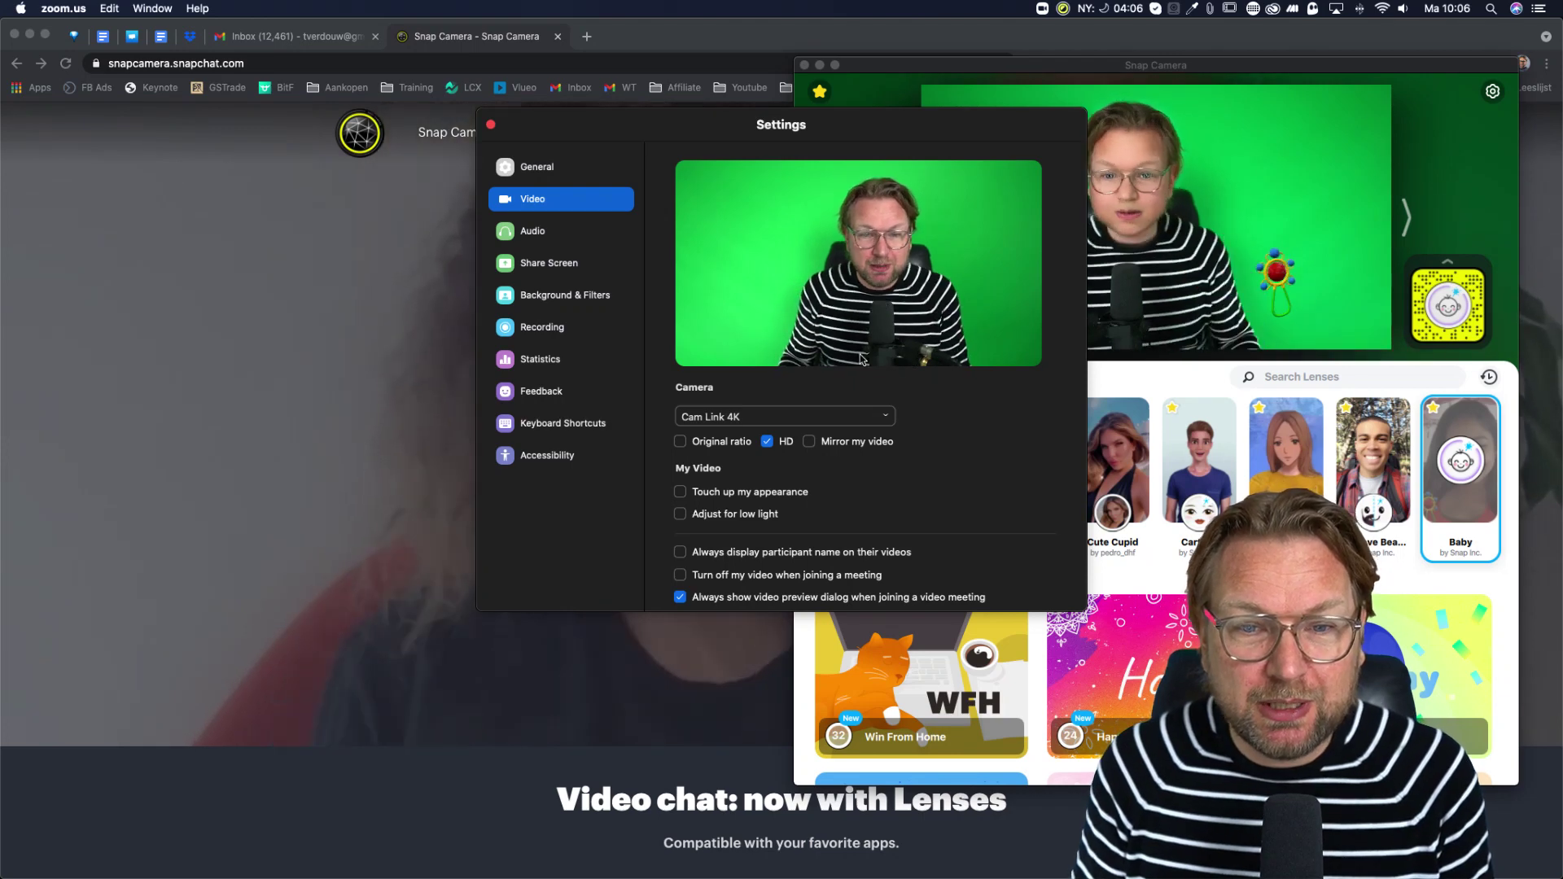
{"action": "left_click", "coordinate": [867, 416]}
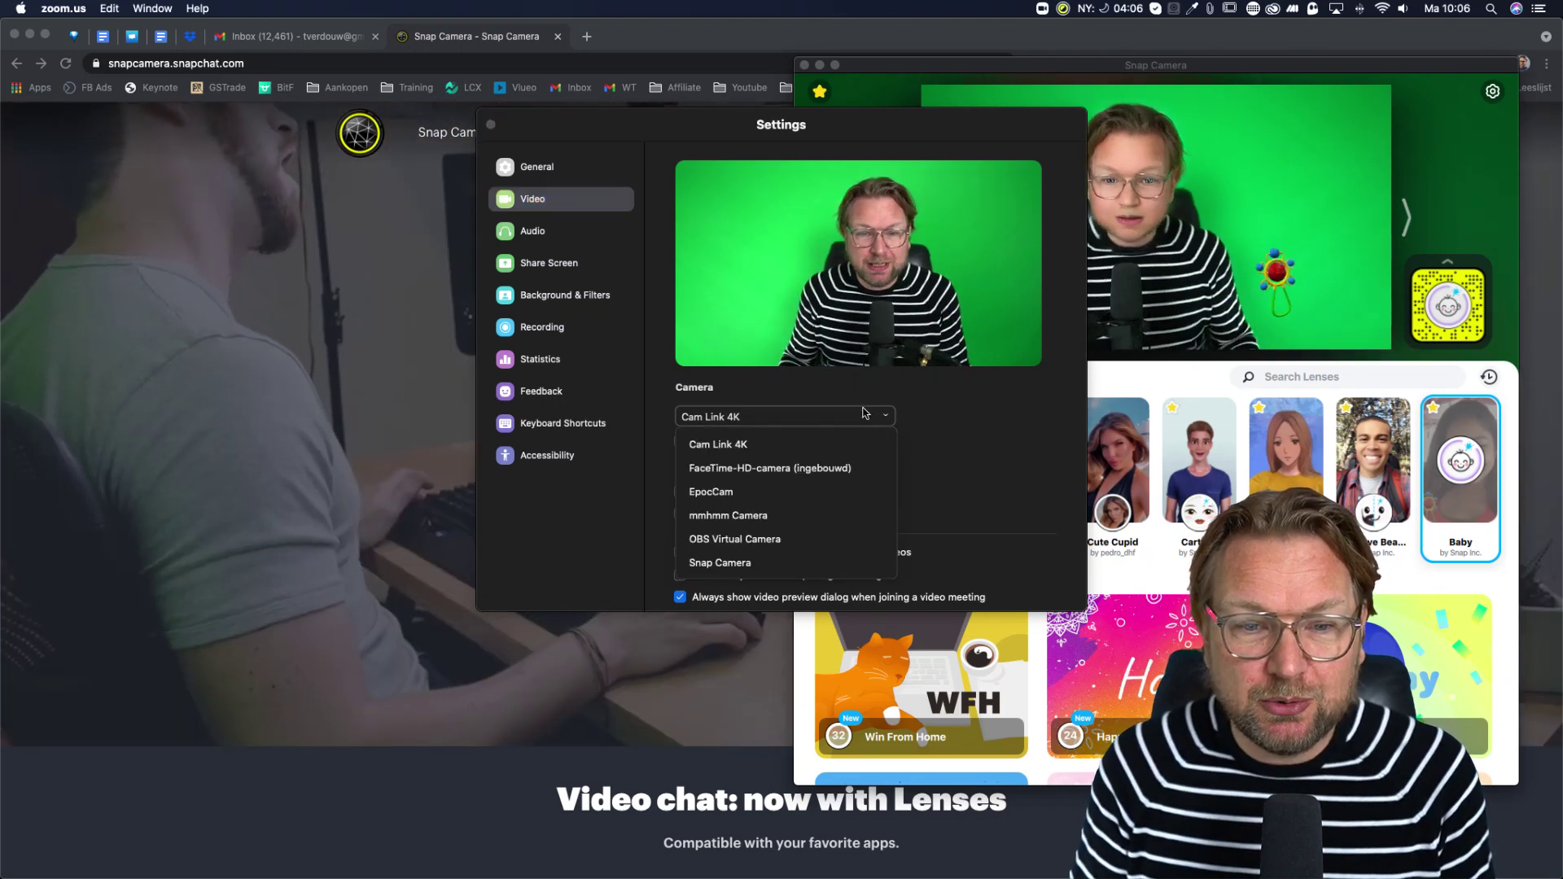
{"action": "left_click", "coordinate": [728, 565]}
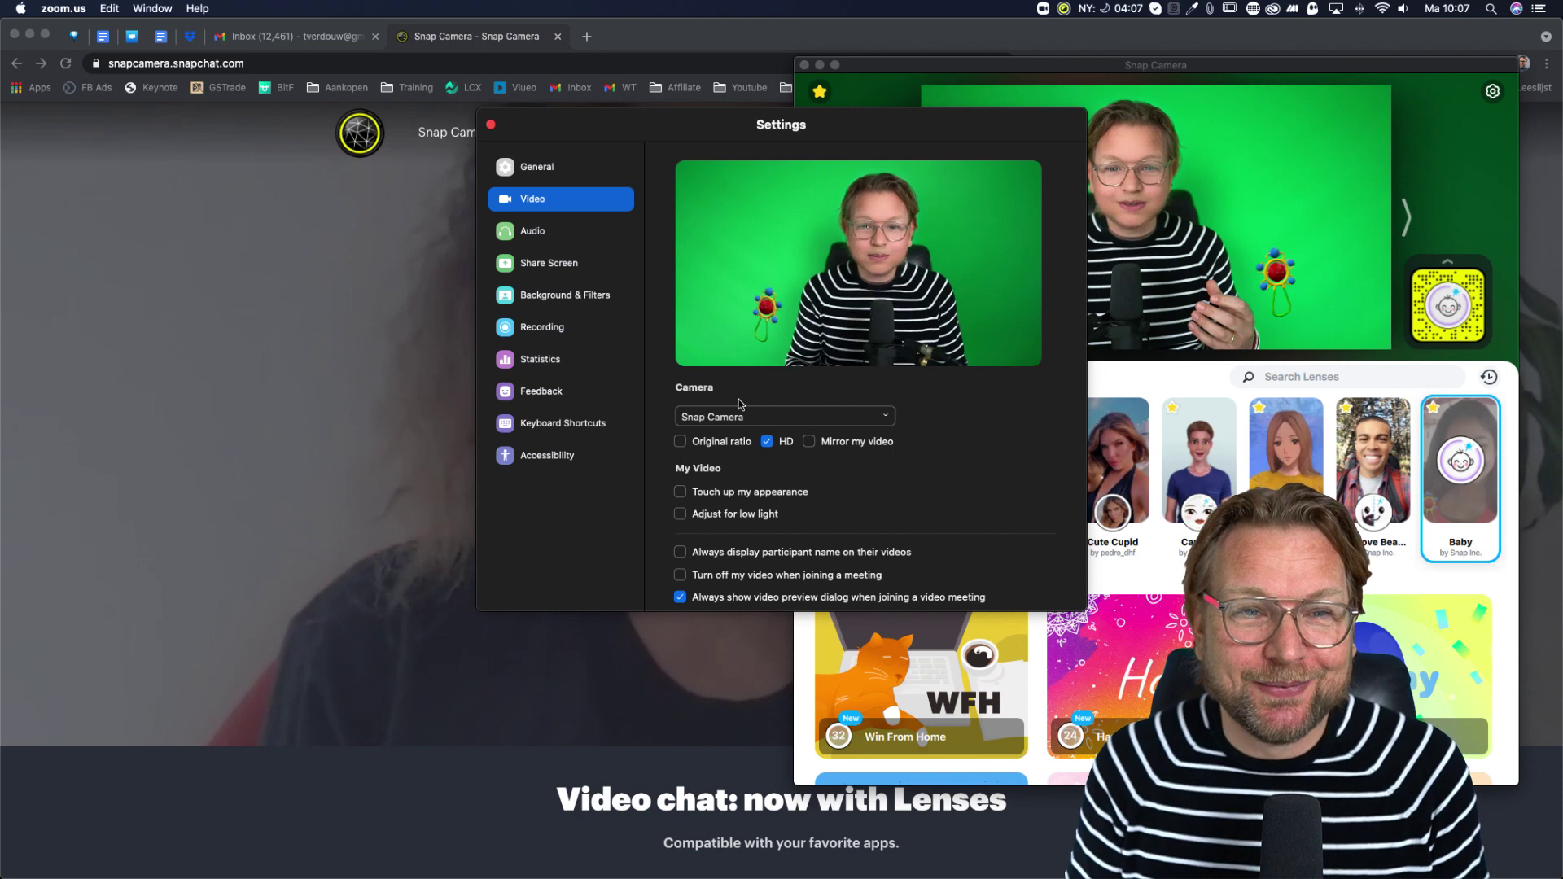
{"action": "left_click", "coordinate": [490, 126]}
- Switch to Skype and set its camera to Snap Camera in the audio and video settings
{"action": "key", "text": "super+Tab"}
{"action": "key", "text": "super+Tab"}
{"action": "key", "text": "super+Tab"}
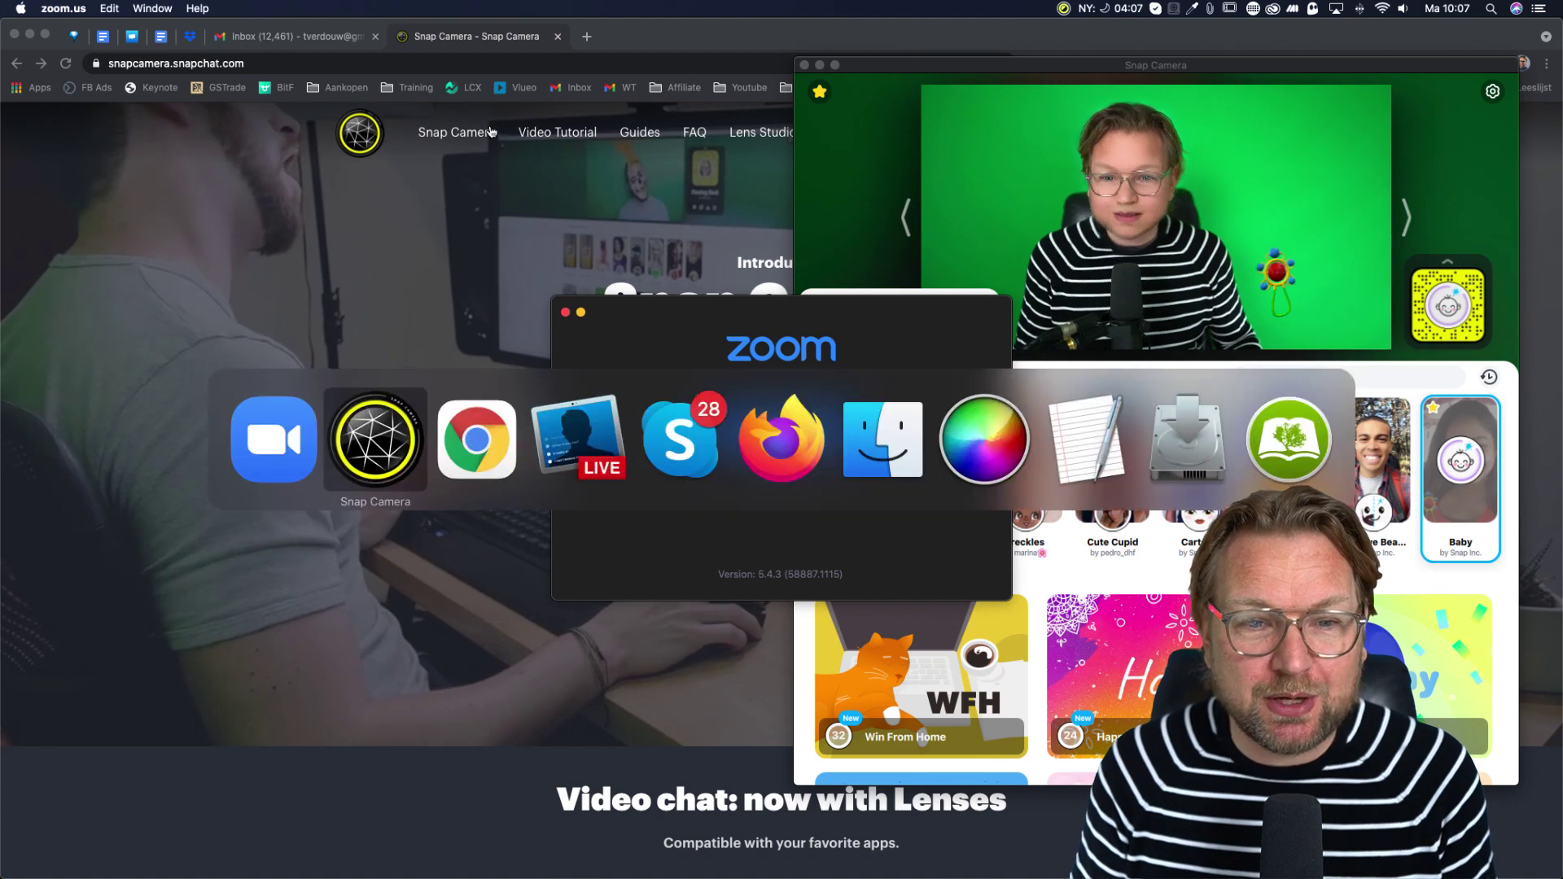
{"action": "key", "text": "super+Tab"}
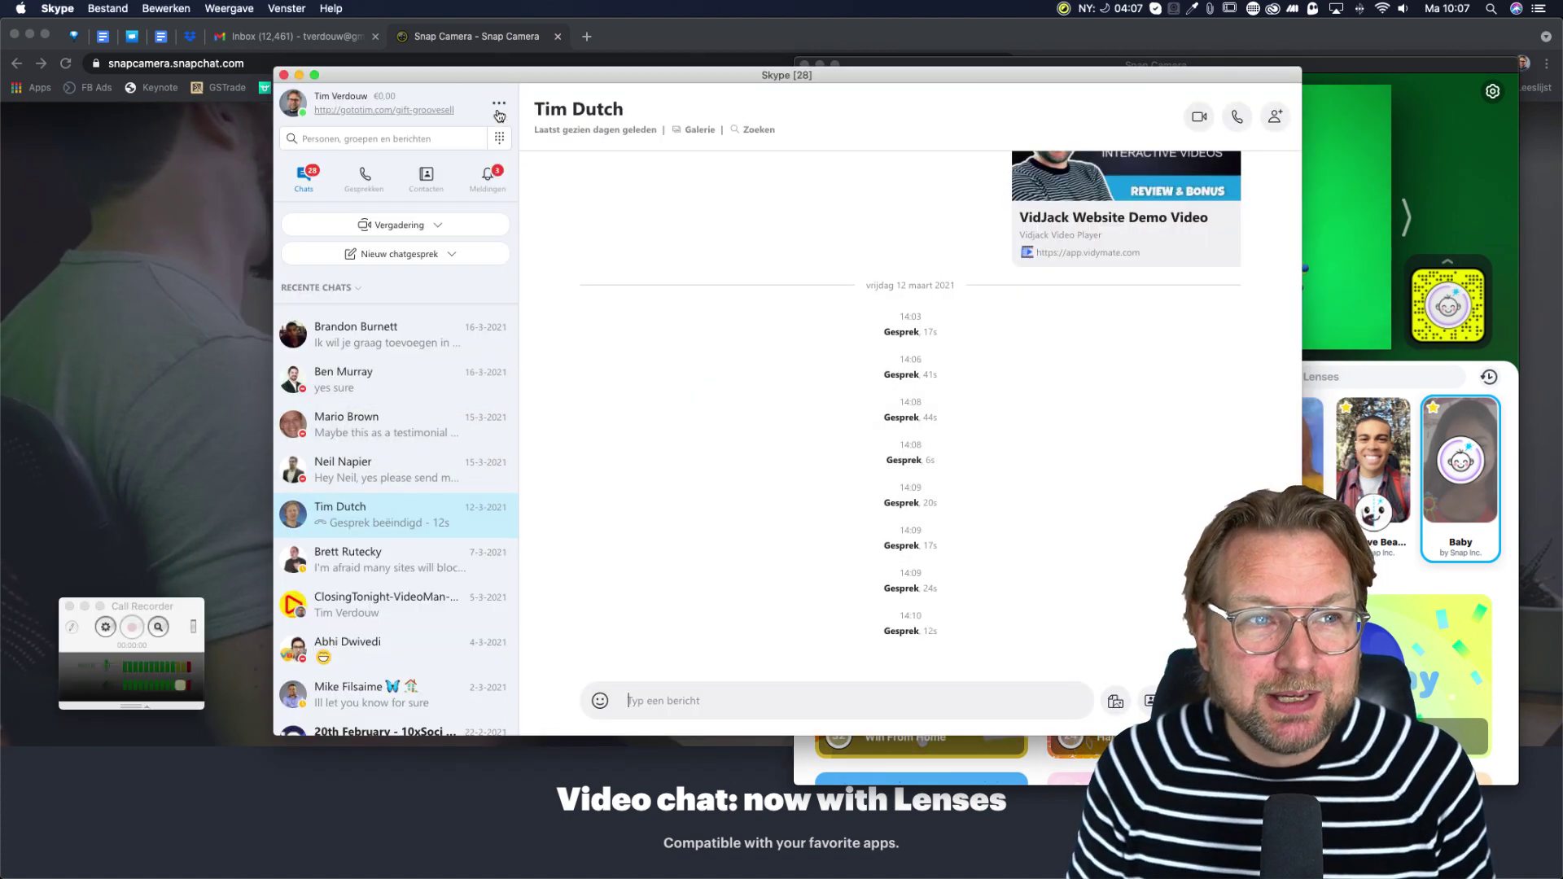
{"action": "left_click", "coordinate": [57, 9]}
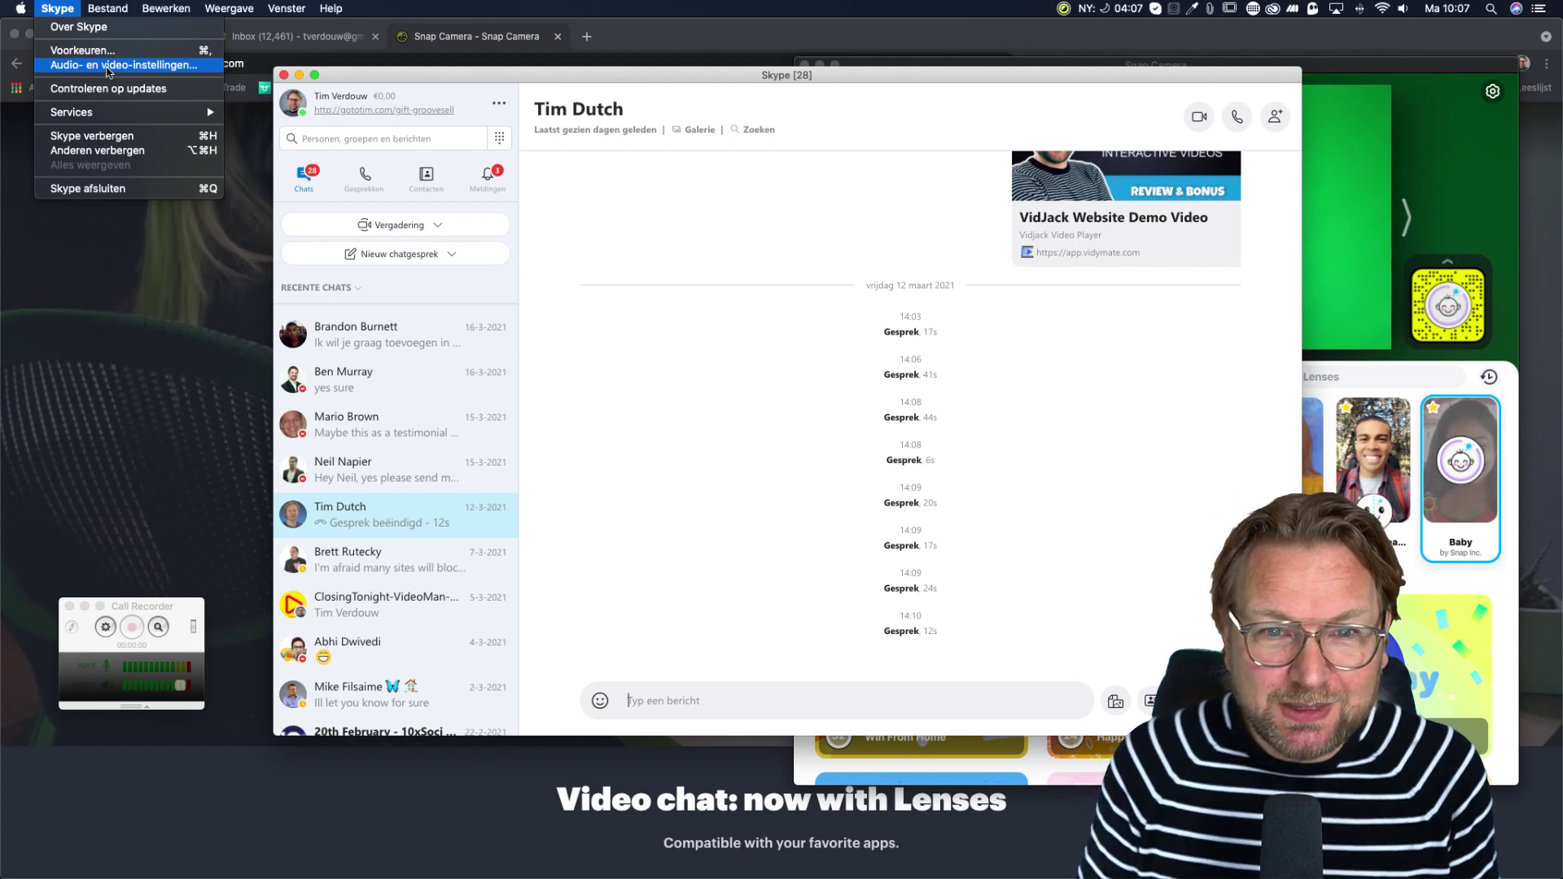
{"action": "left_click", "coordinate": [107, 71]}
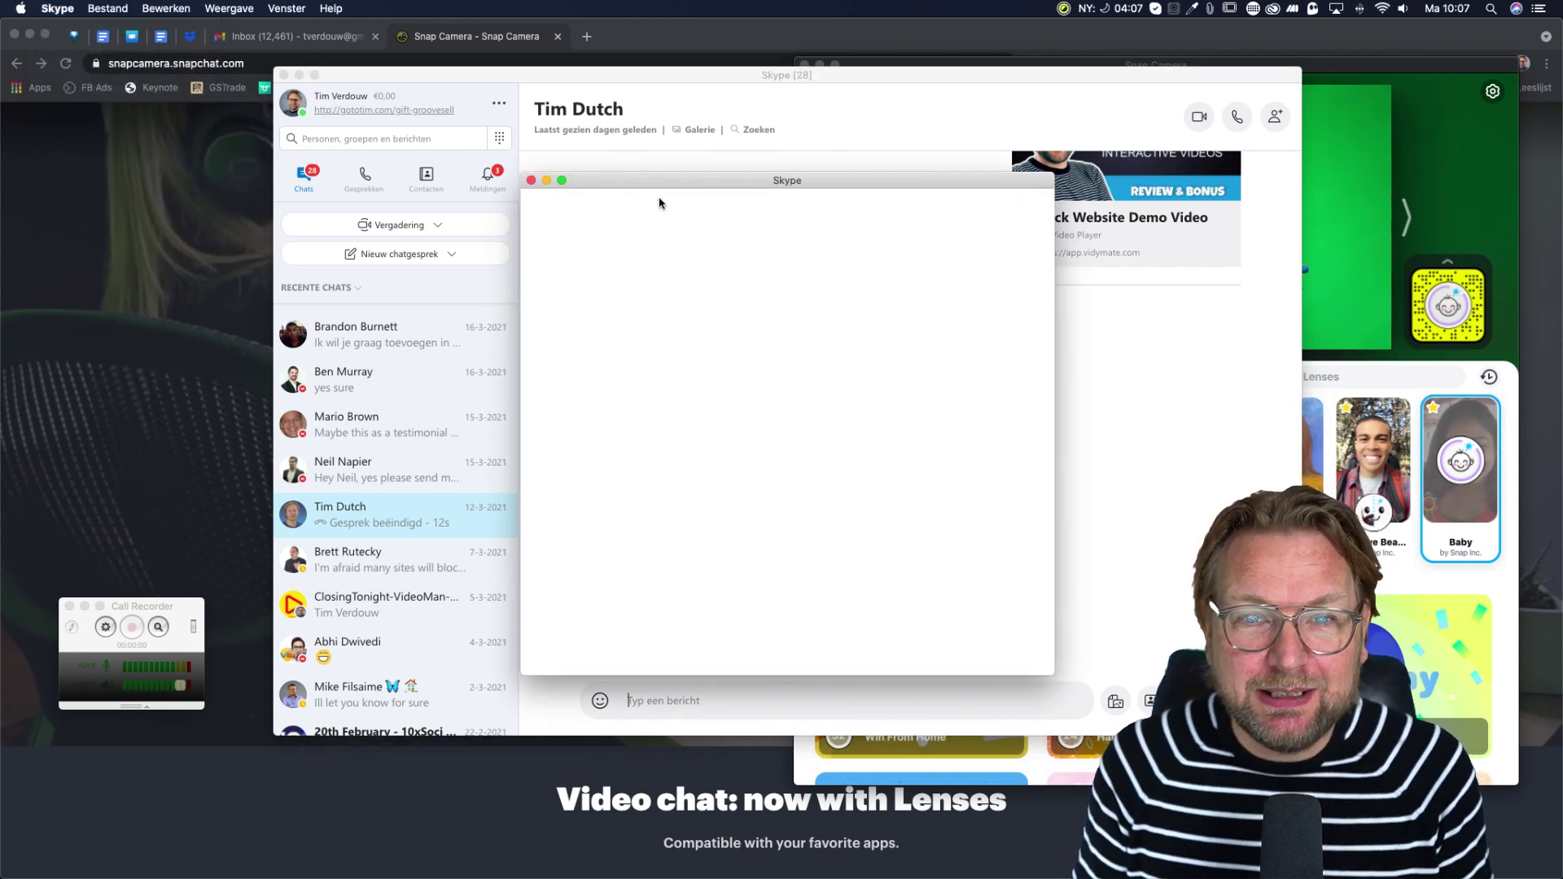
{"action": "left_click_drag", "start_coordinate": [677, 178], "coordinate": [798, 128]}
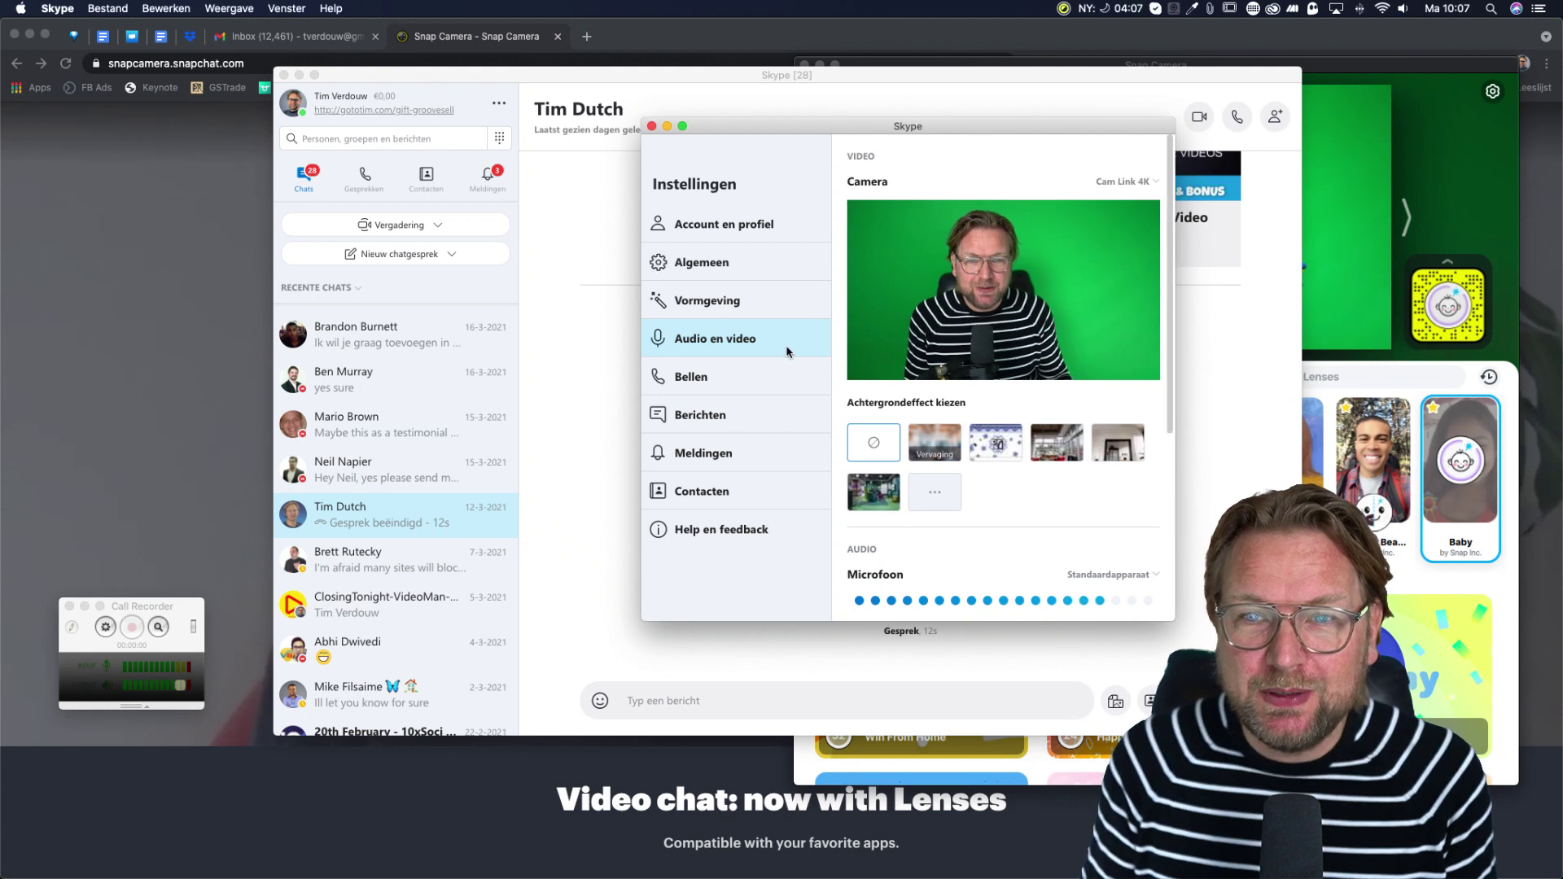
{"action": "left_click", "coordinate": [1127, 182]}
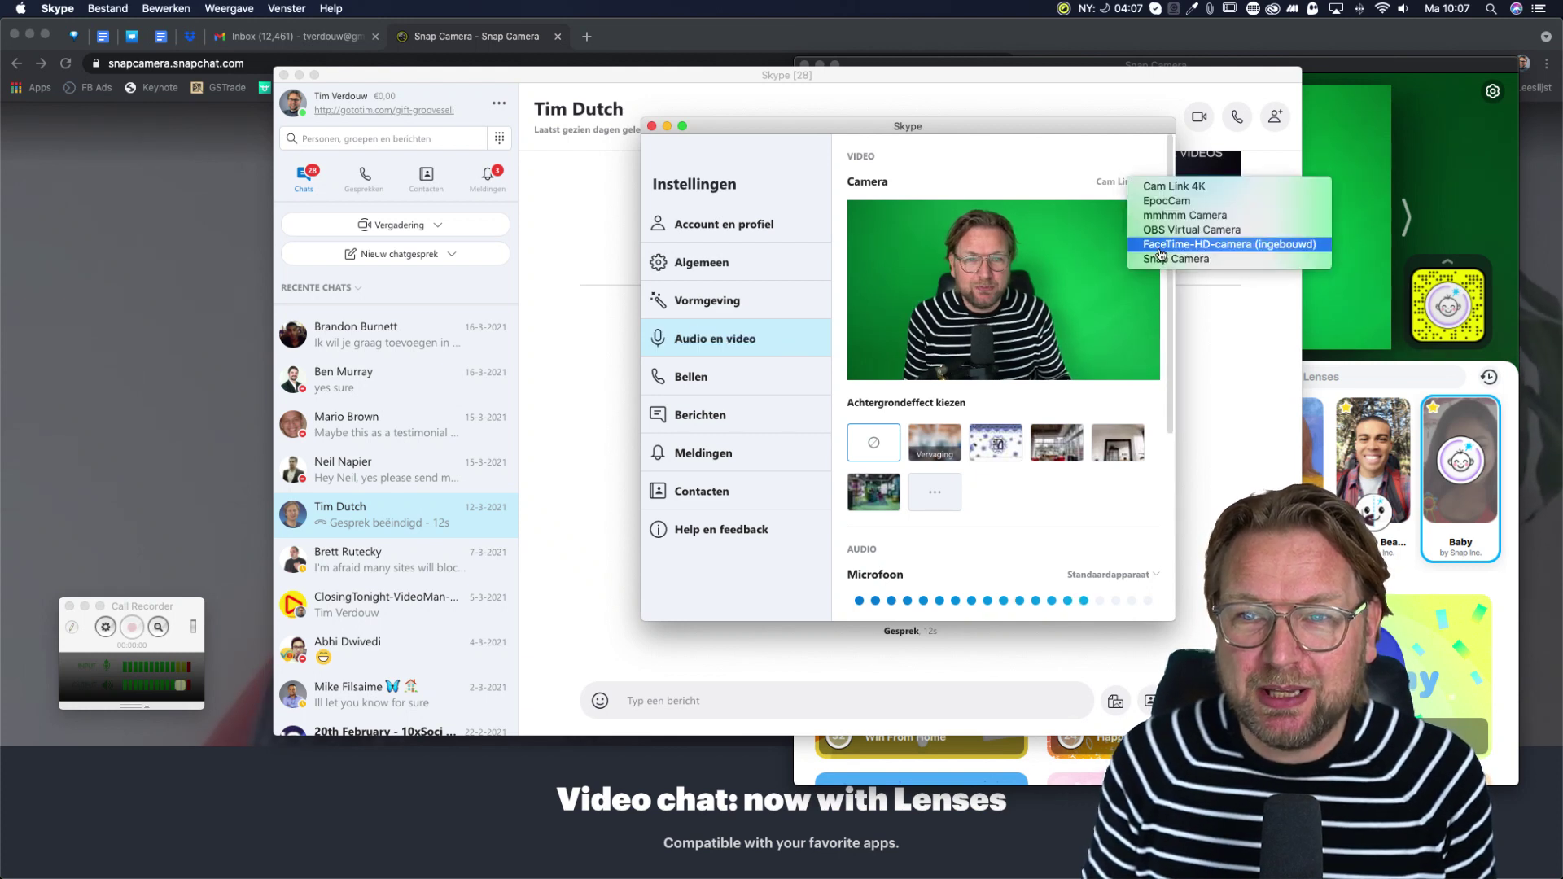
{"action": "left_click", "coordinate": [1183, 260]}
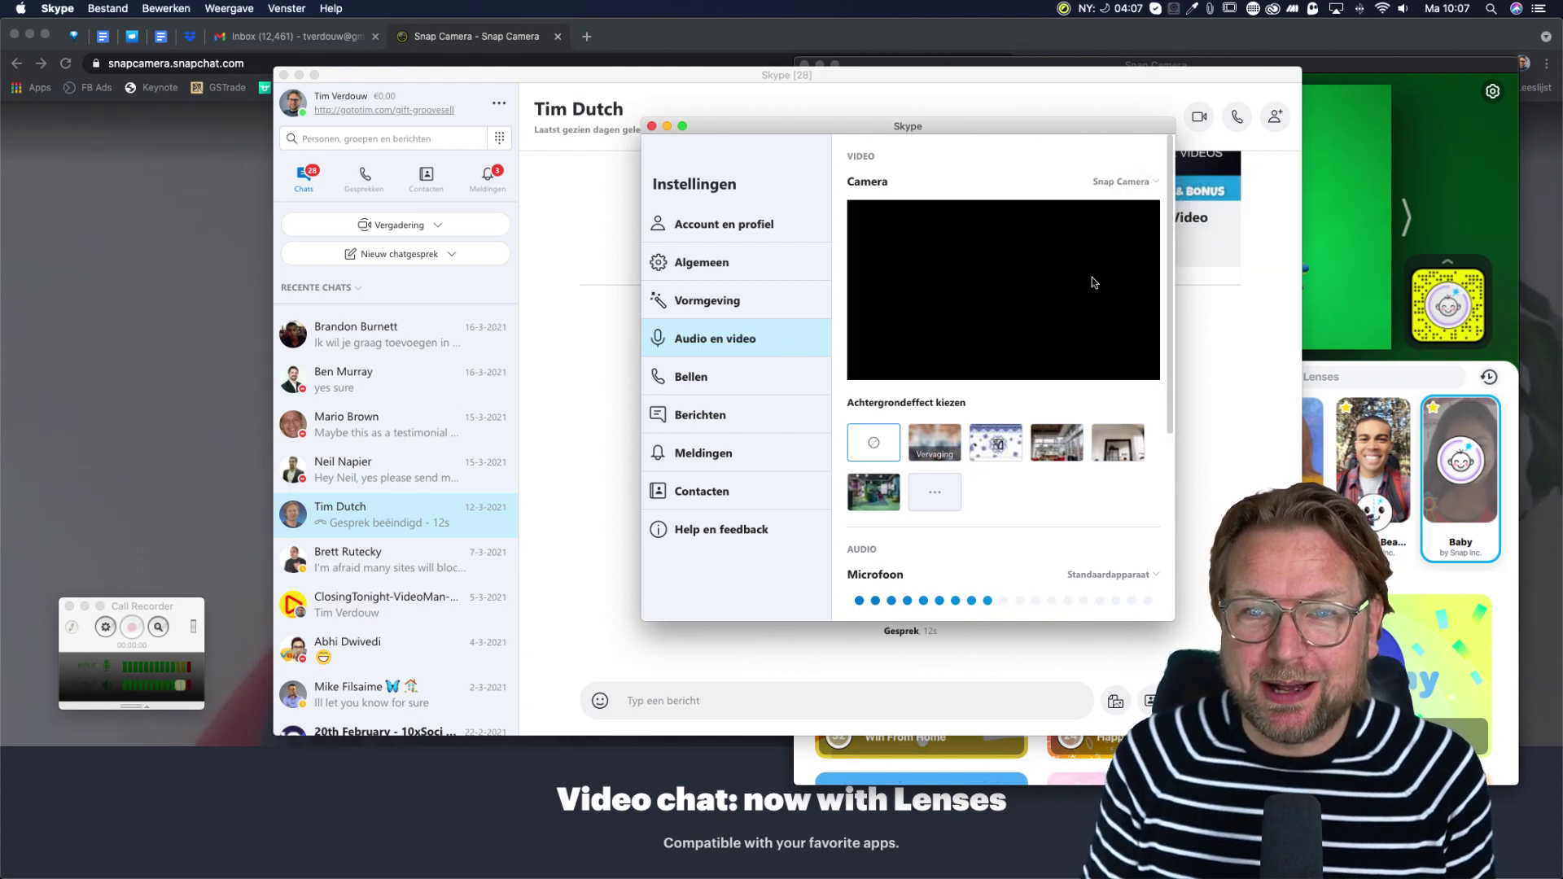
- Set Skype's camera back to Cam Link 4K and close the settings and Skype windows
{"action": "left_click", "coordinate": [1144, 184]}
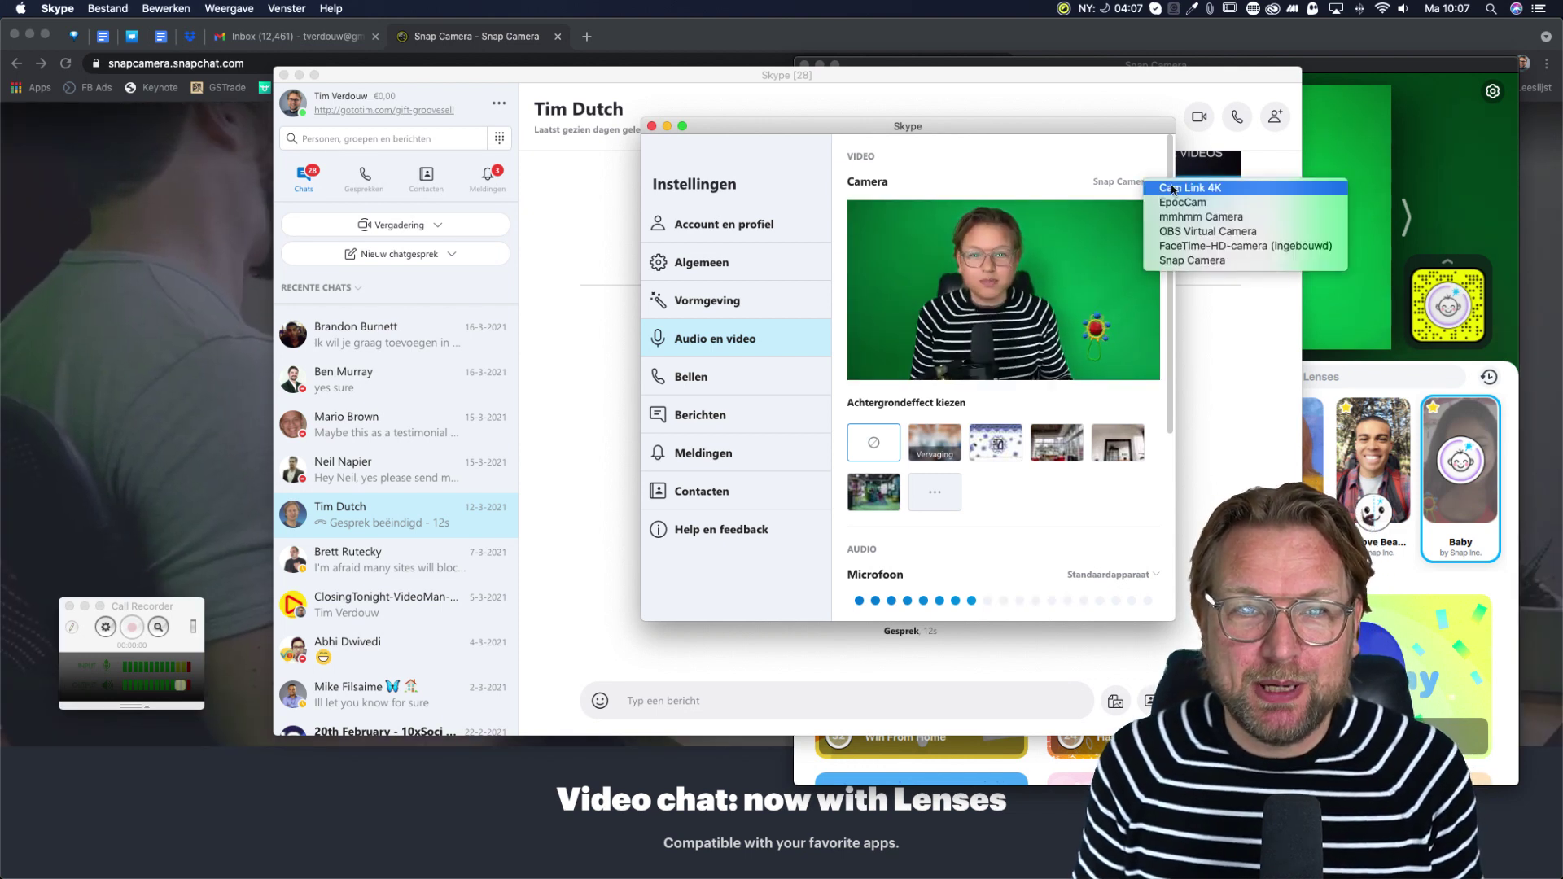
{"action": "left_click", "coordinate": [1172, 189]}
{"action": "left_click", "coordinate": [651, 127]}
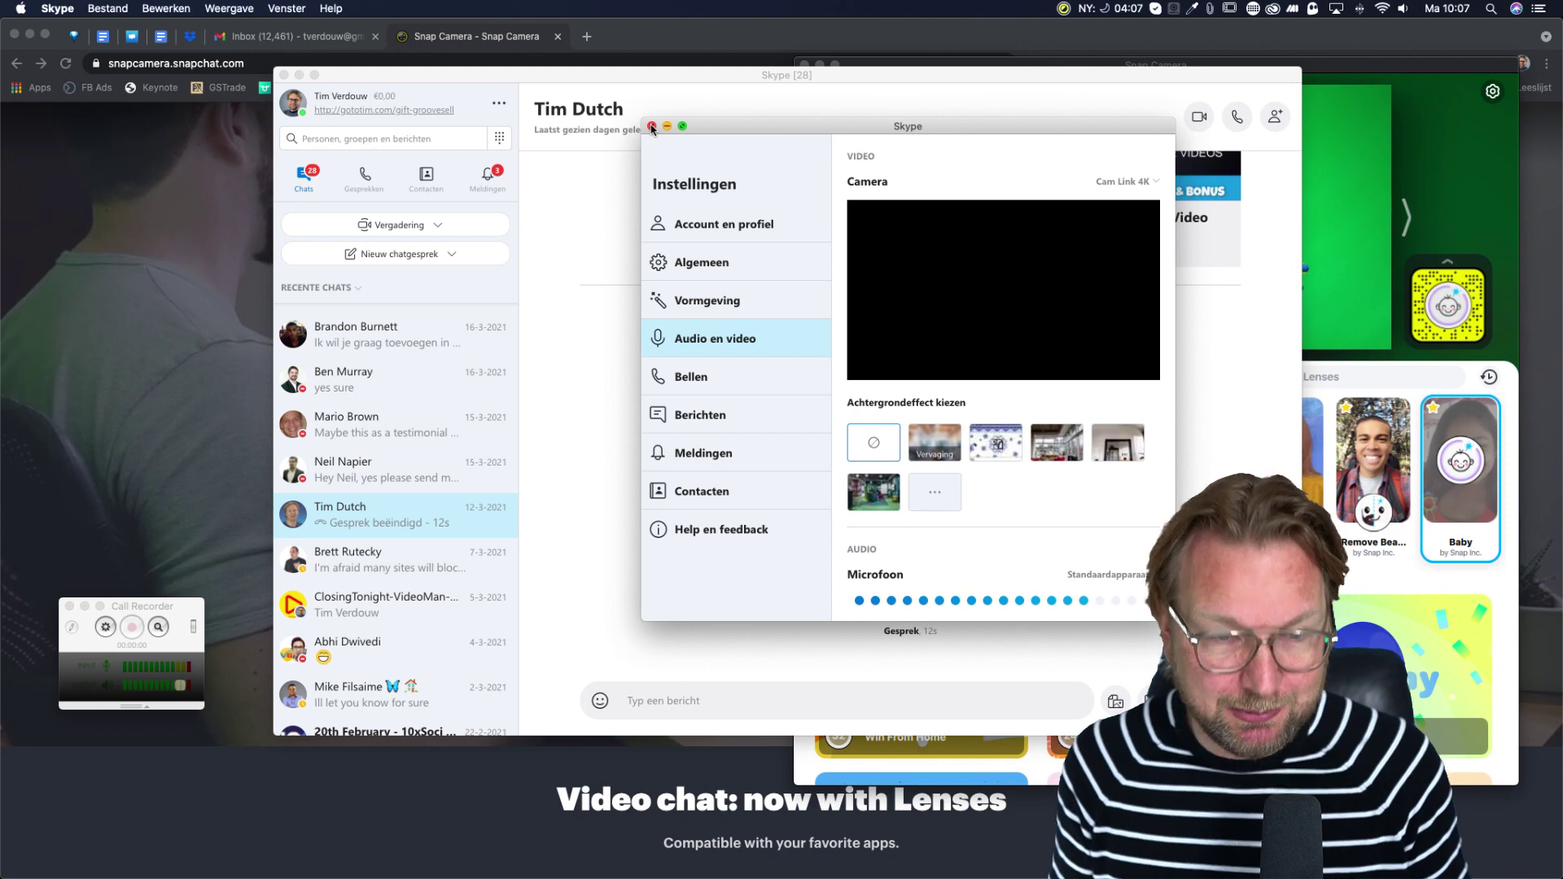
{"action": "key", "text": "super+w"}
- Bring Snap Camera to the front and switch to Ecamm Live
{"action": "left_click", "coordinate": [901, 173]}
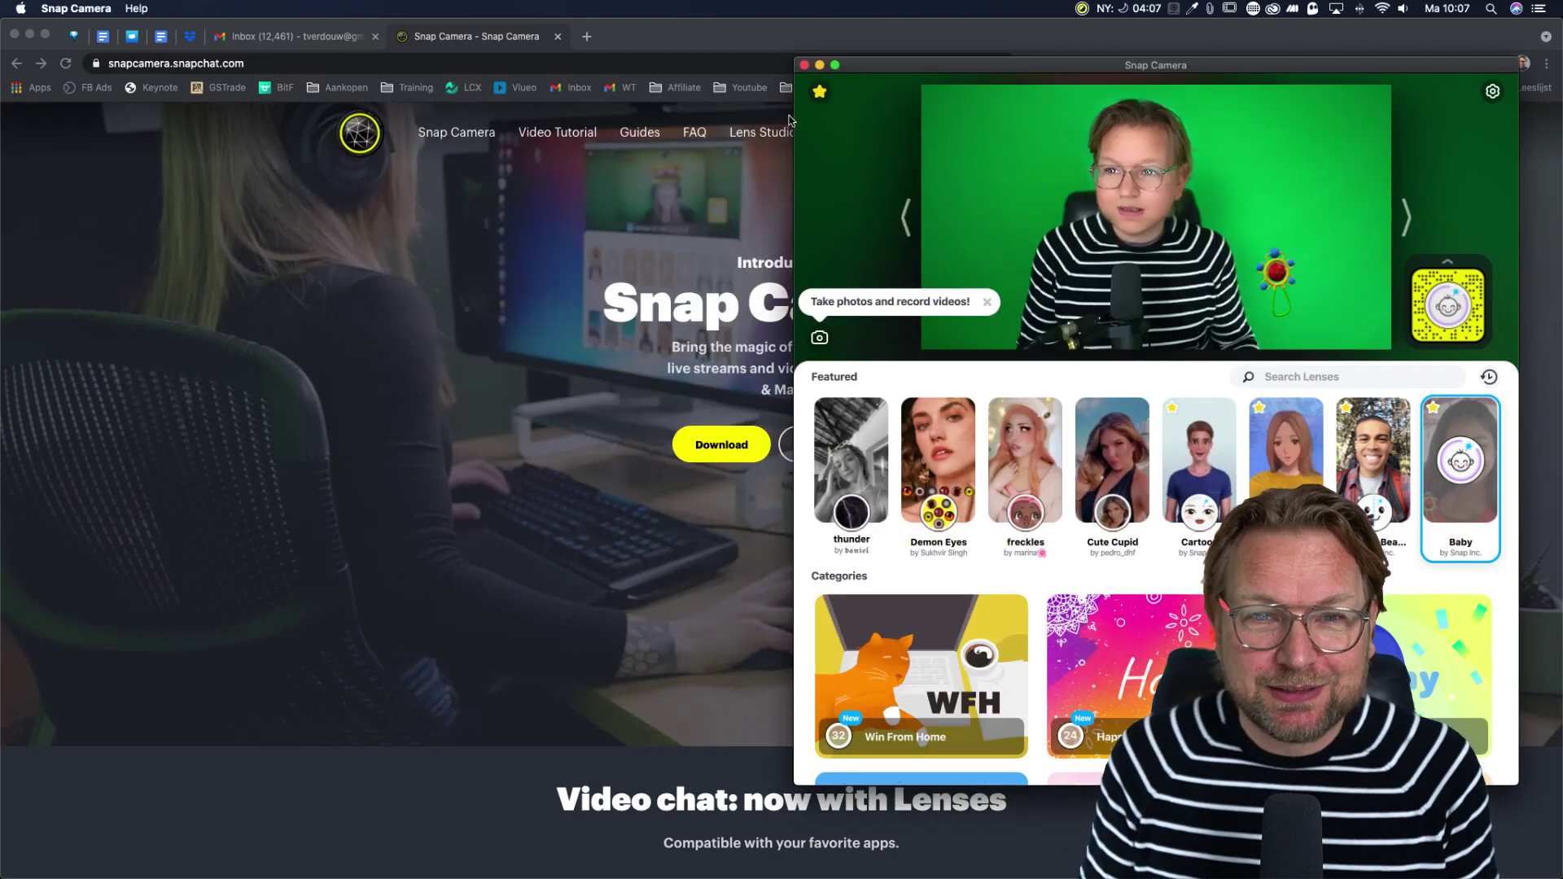
{"action": "key", "text": "super+Tab"}
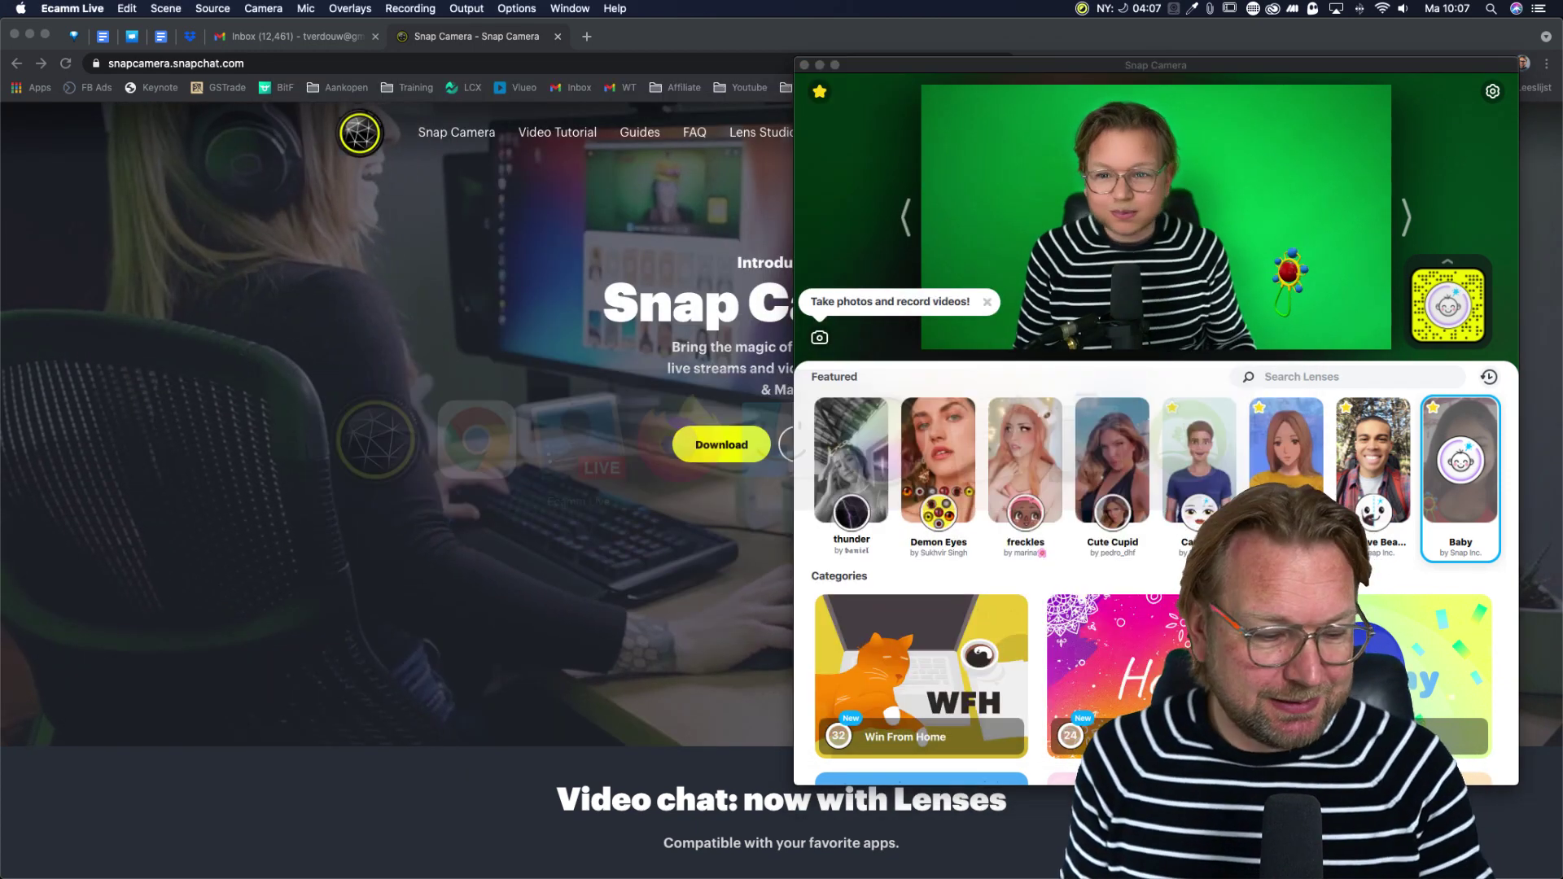